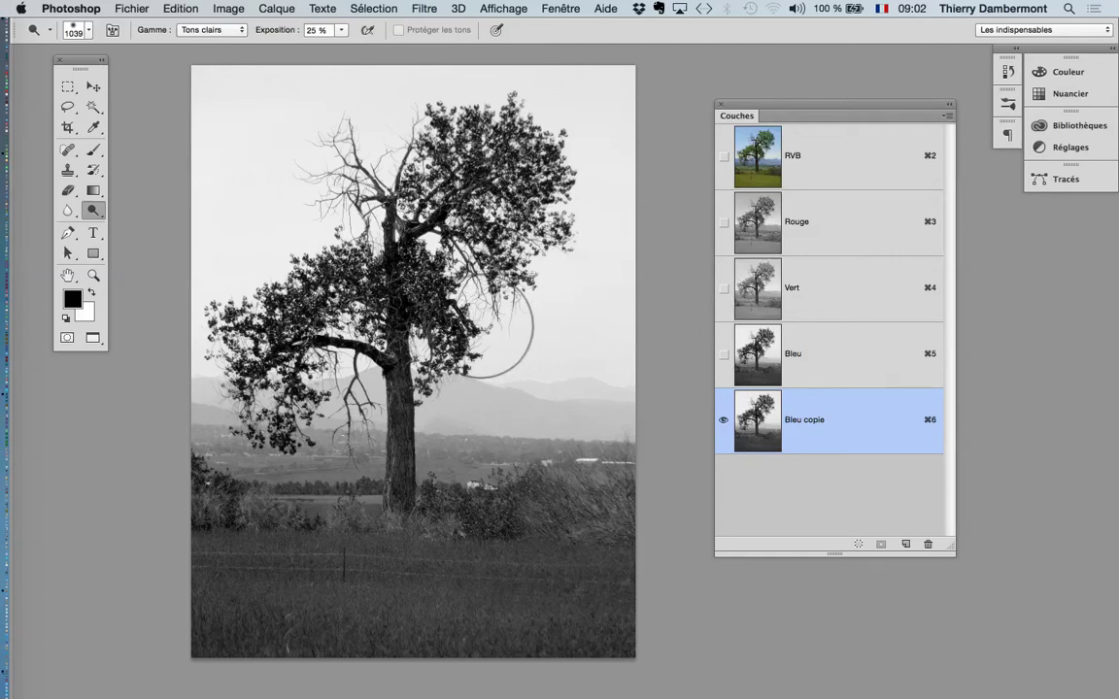
Dodge the sky beside the tree and the haze left of the trunk at 25% Tons clairs exposure.
{"action": "mouse_move", "coordinate": [490, 330]}
{"action": "left_mouse_down"}
{"action": "mouse_move", "coordinate": [514, 294]}
{"action": "mouse_move", "coordinate": [552, 131]}
{"action": "mouse_move", "coordinate": [389, 131]}
{"action": "mouse_move", "coordinate": [332, 210]}
{"action": "mouse_move", "coordinate": [331, 200]}
{"action": "mouse_move", "coordinate": [251, 267]}
{"action": "left_mouse_up"}
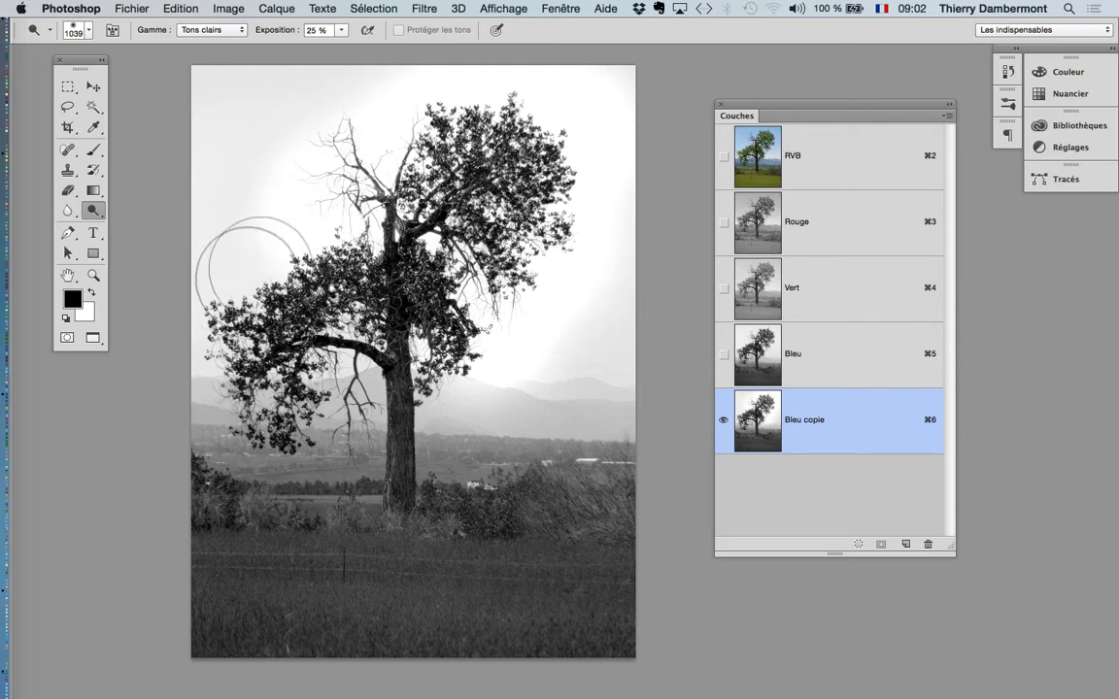
{"action": "mouse_move", "coordinate": [296, 236]}
{"action": "left_mouse_down"}
{"action": "mouse_move", "coordinate": [187, 324]}
{"action": "mouse_move", "coordinate": [188, 362]}
{"action": "mouse_move", "coordinate": [233, 379]}
{"action": "mouse_move", "coordinate": [350, 112]}
{"action": "mouse_move", "coordinate": [595, 149]}
{"action": "mouse_move", "coordinate": [457, 330]}
{"action": "mouse_move", "coordinate": [466, 398]}
{"action": "mouse_move", "coordinate": [398, 361]}
{"action": "left_mouse_up"}
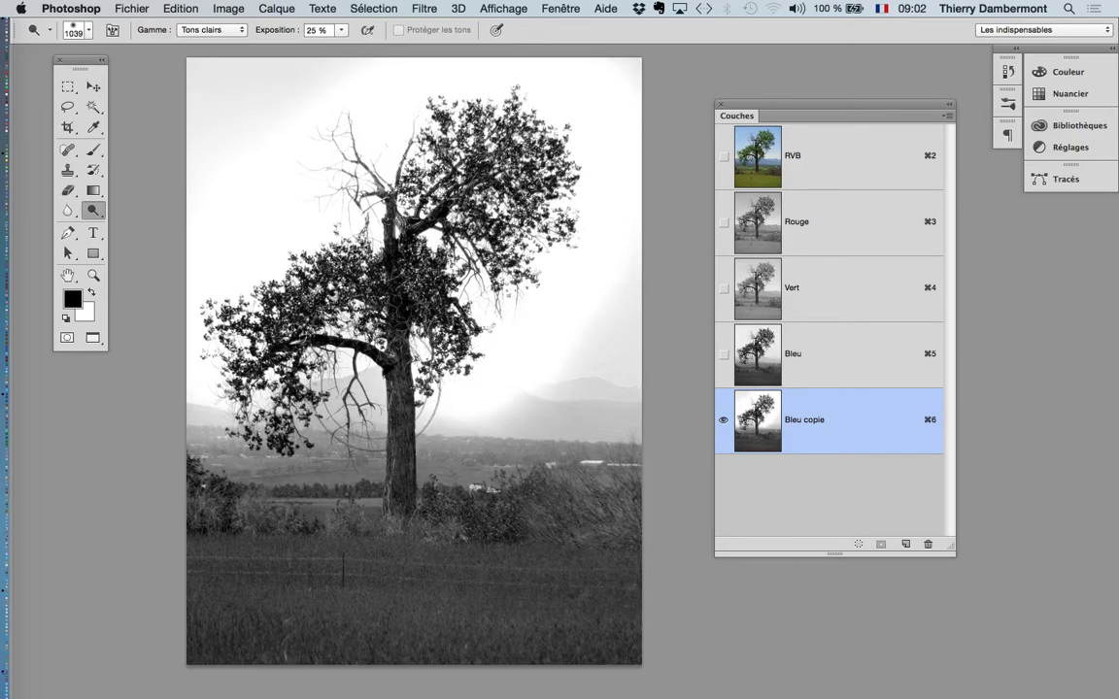
{"action": "scroll", "coordinate": [388, 389], "scroll_direction": "up", "scroll_amount": 3}
{"action": "scroll", "coordinate": [349, 437], "scroll_direction": "down", "scroll_amount": 1}
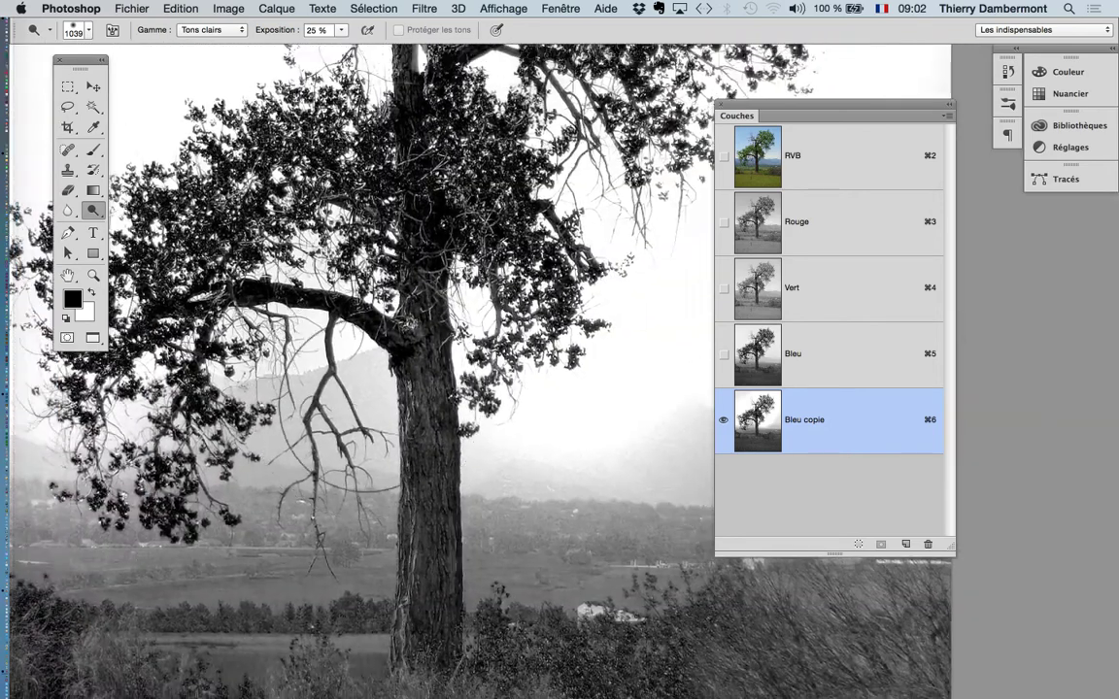
{"action": "left_click_drag", "start_coordinate": [321, 432], "coordinate": [97, 417]}
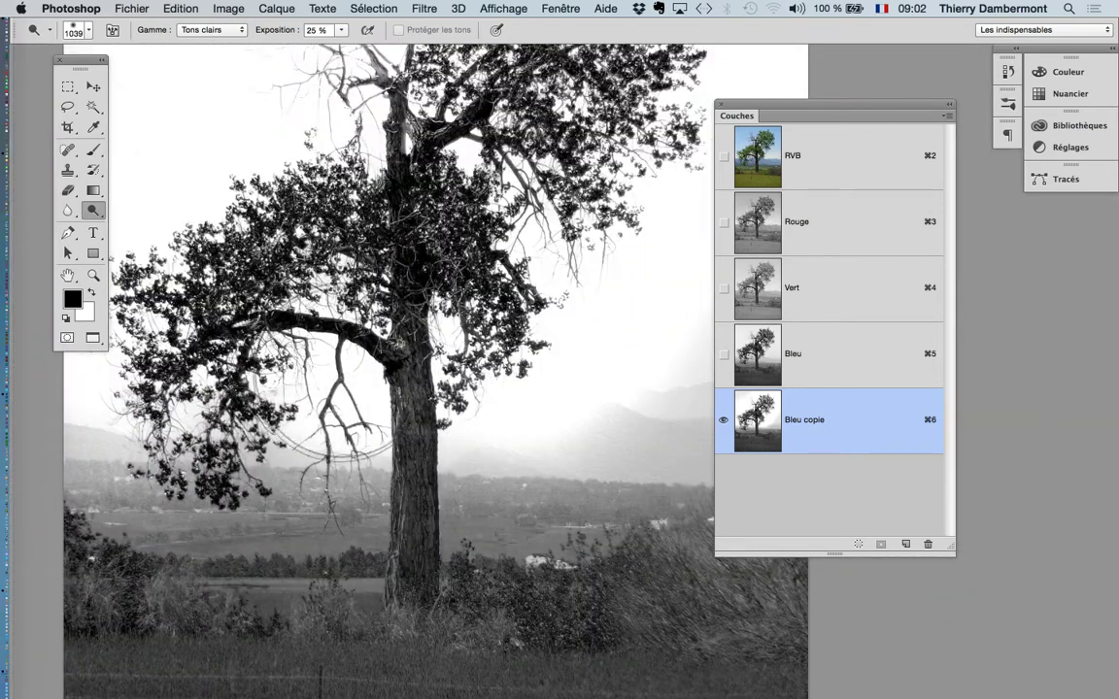
{"action": "mouse_move", "coordinate": [321, 505]}
{"action": "left_mouse_down"}
{"action": "mouse_move", "coordinate": [156, 454]}
{"action": "mouse_move", "coordinate": [112, 462]}
{"action": "mouse_move", "coordinate": [188, 475]}
{"action": "mouse_move", "coordinate": [272, 446]}
{"action": "left_mouse_up"}
Dodge the right-hand mountain sky, the haze behind the lower branches and the sky around the treetop.
{"action": "left_click_drag", "start_coordinate": [753, 104], "coordinate": [884, 140]}
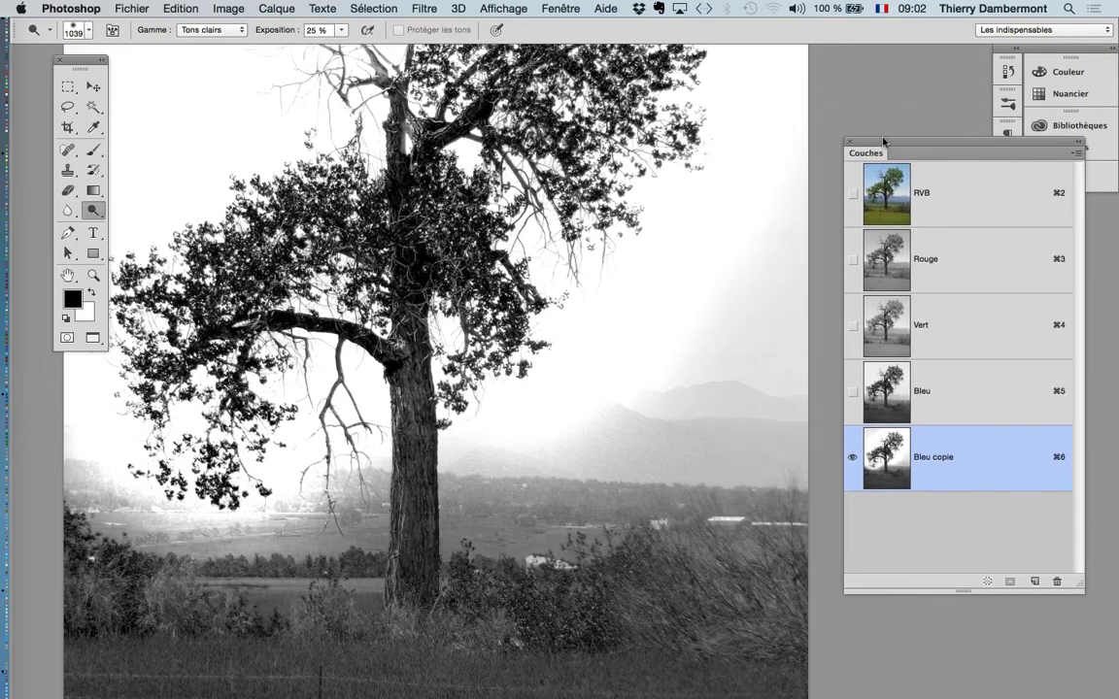
{"action": "left_click_drag", "start_coordinate": [769, 354], "coordinate": [749, 213]}
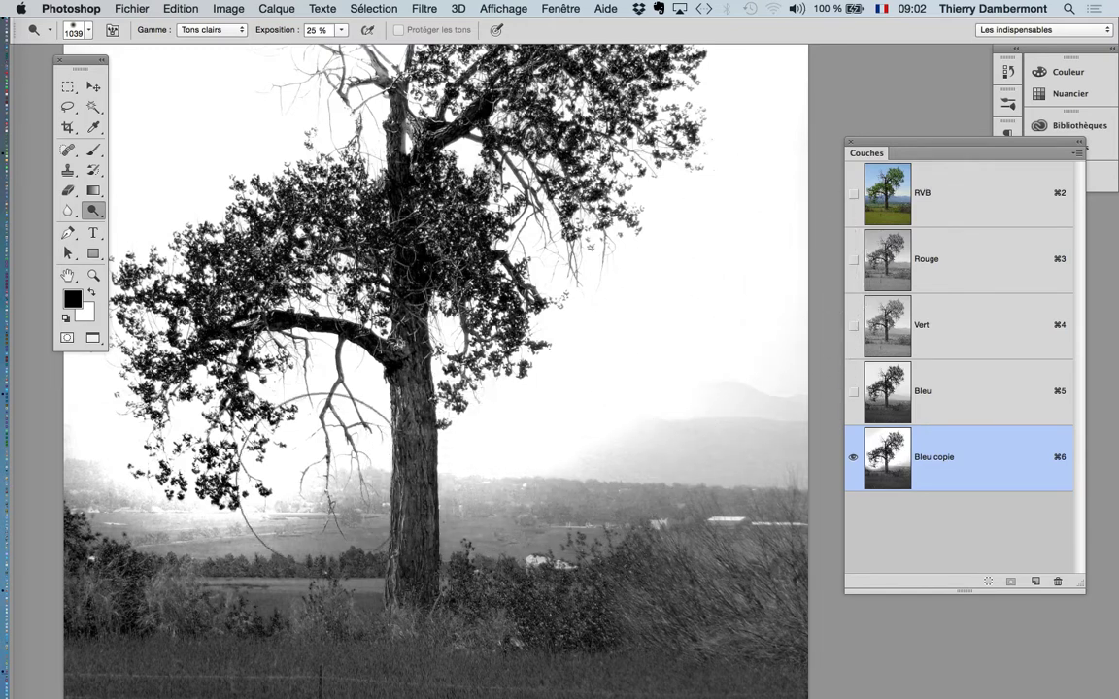
{"action": "left_click_drag", "start_coordinate": [340, 505], "coordinate": [156, 515]}
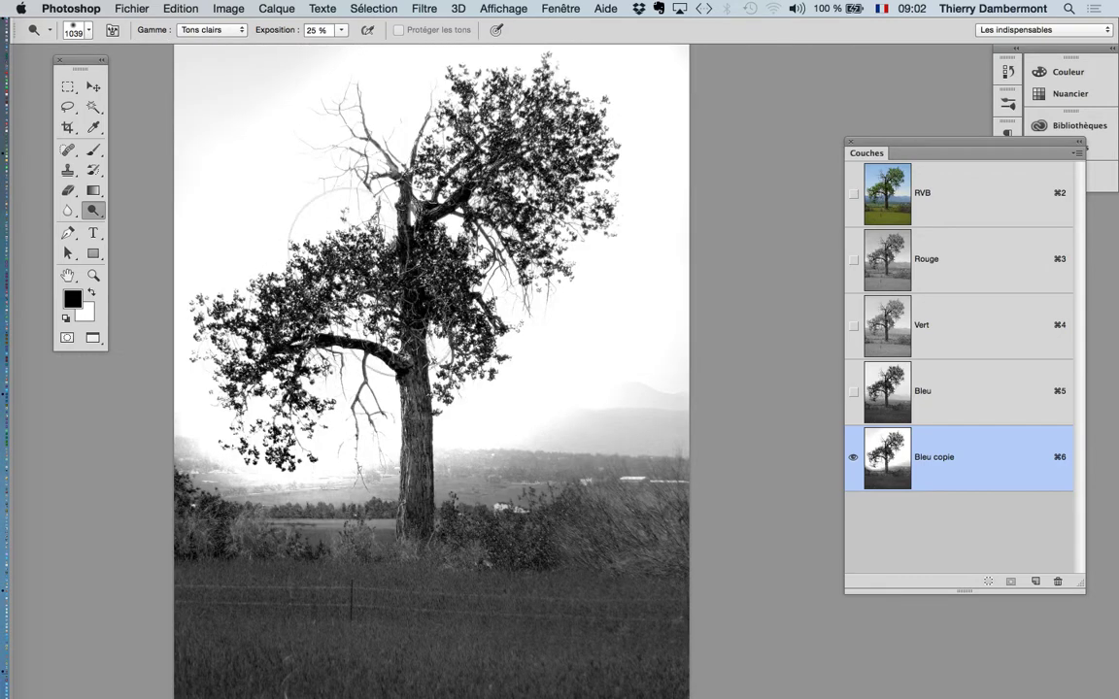
{"action": "mouse_move", "coordinate": [332, 228]}
{"action": "left_mouse_down"}
{"action": "mouse_move", "coordinate": [533, 296]}
{"action": "mouse_move", "coordinate": [357, 197]}
{"action": "left_mouse_up"}
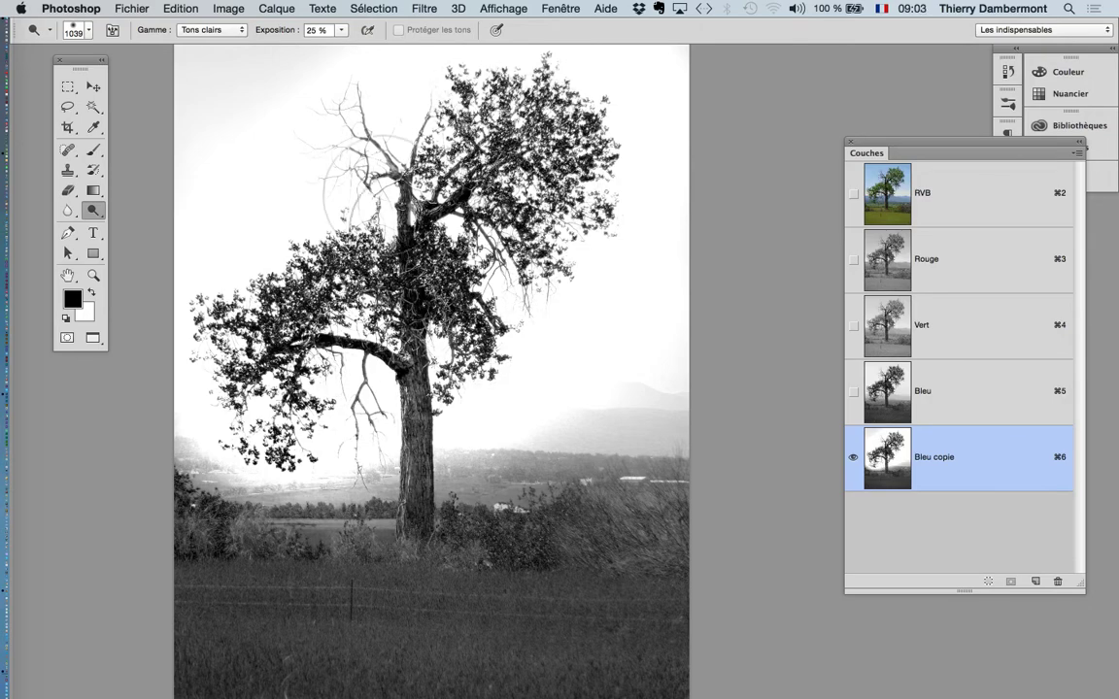
{"action": "scroll", "coordinate": [590, 380], "scroll_direction": "up", "scroll_amount": 2}
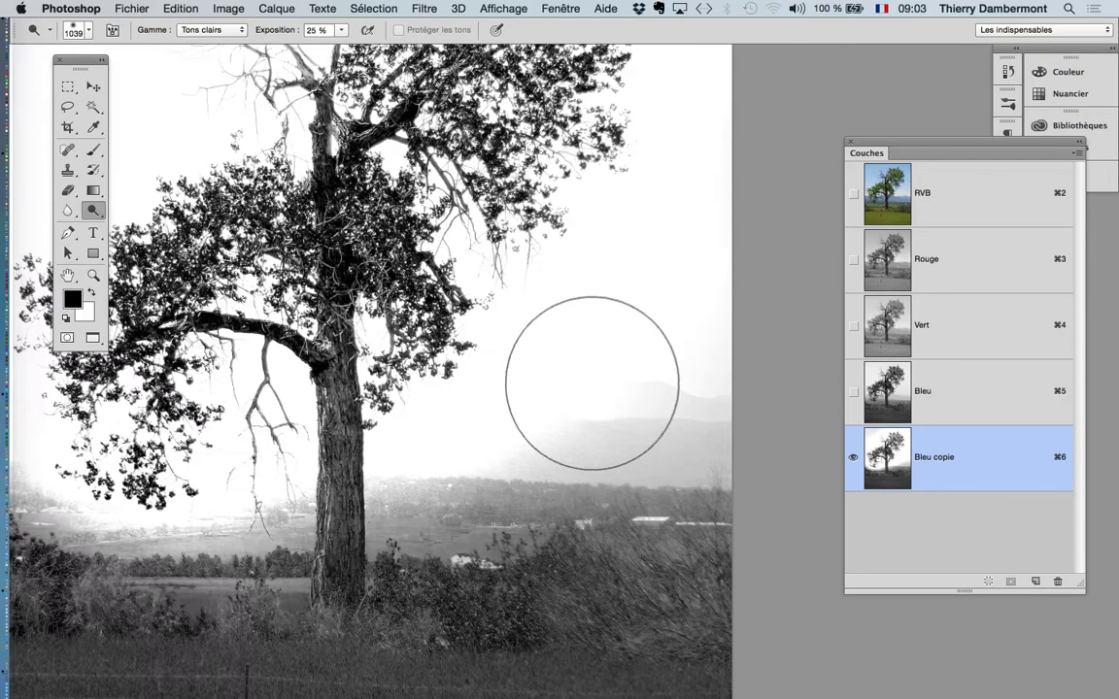
{"action": "scroll", "coordinate": [599, 406], "scroll_direction": "down", "scroll_amount": 2}
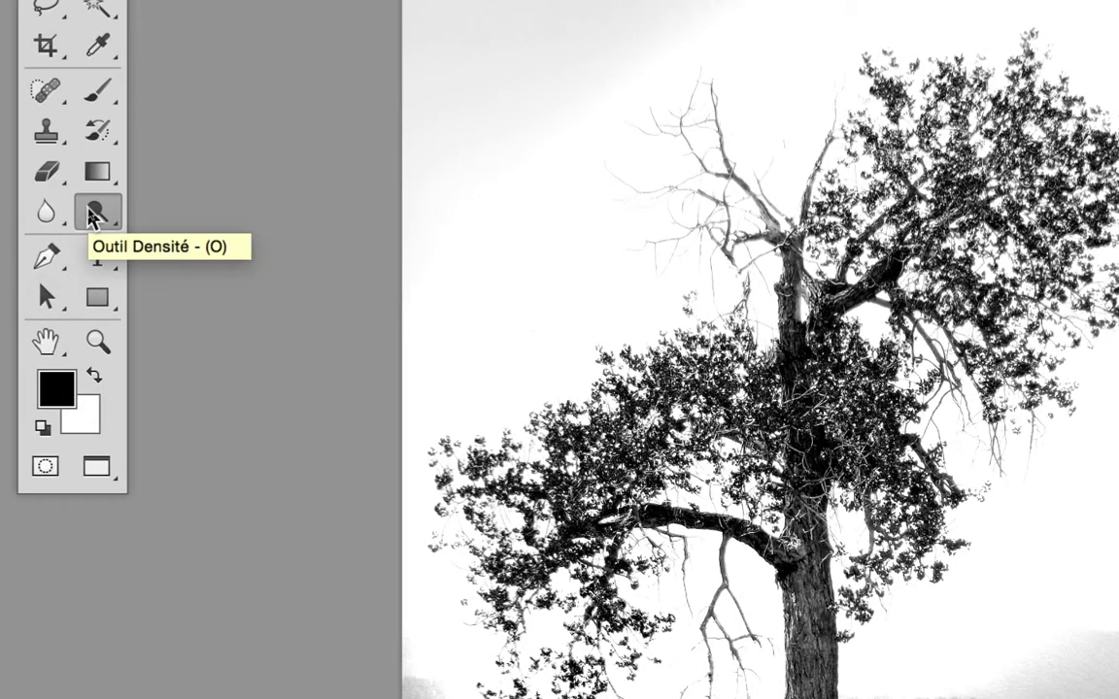
Switch to the Burn tool with range Tons foncés at 23% exposure.
{"action": "left_click", "coordinate": [93, 216]}
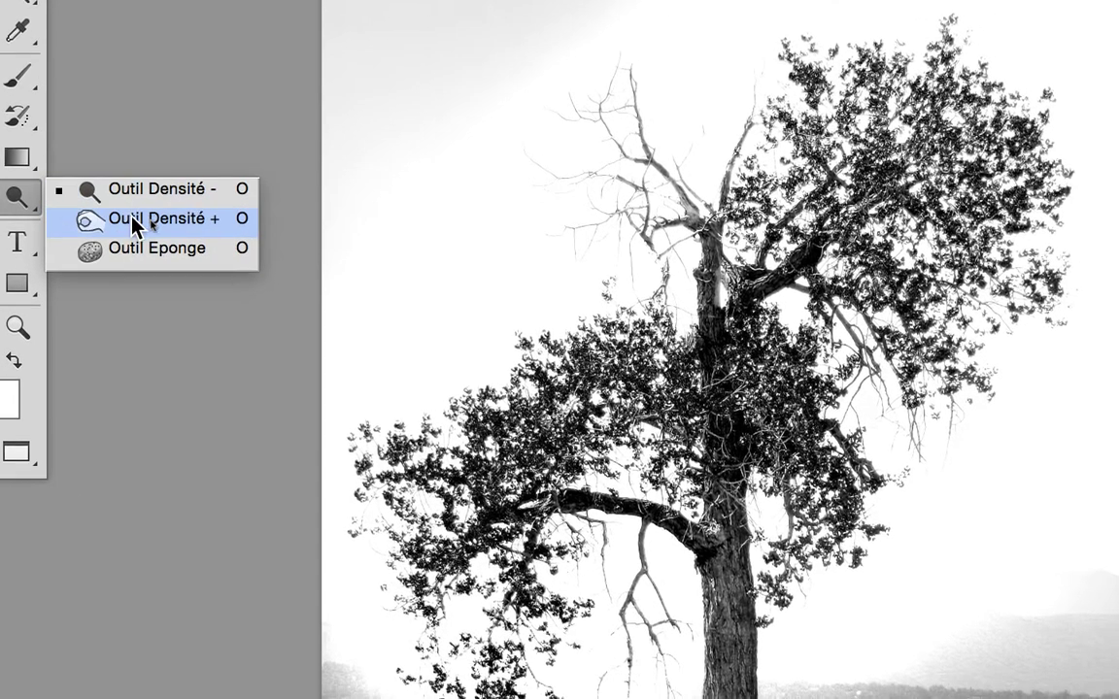
{"action": "left_click", "coordinate": [131, 220]}
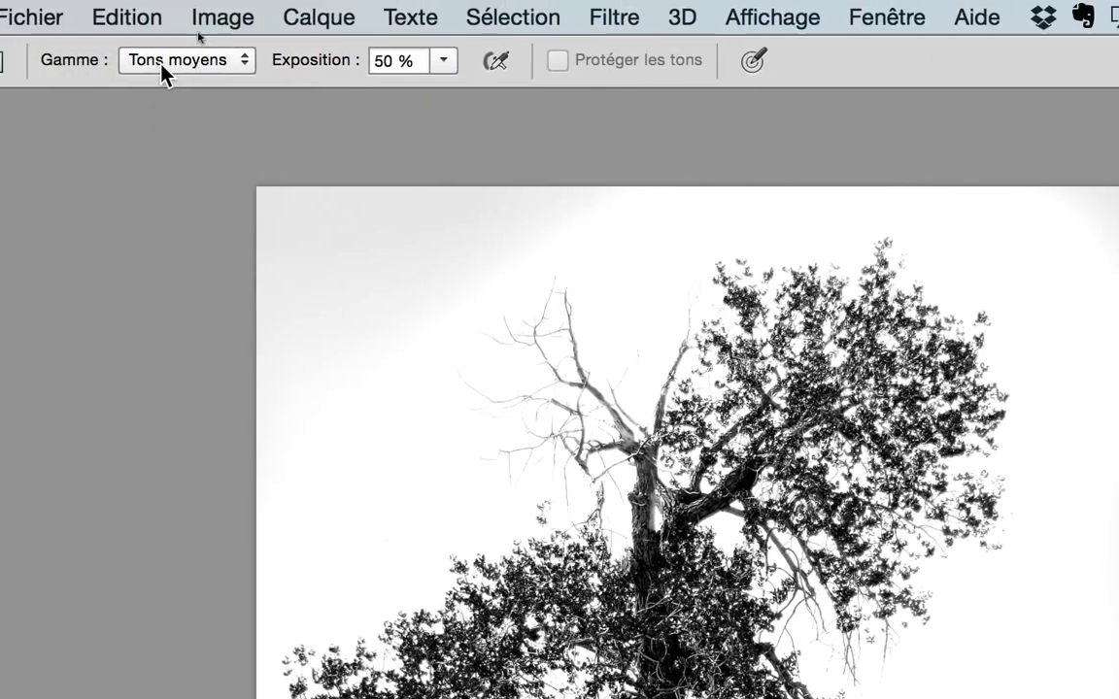
{"action": "left_click", "coordinate": [162, 65]}
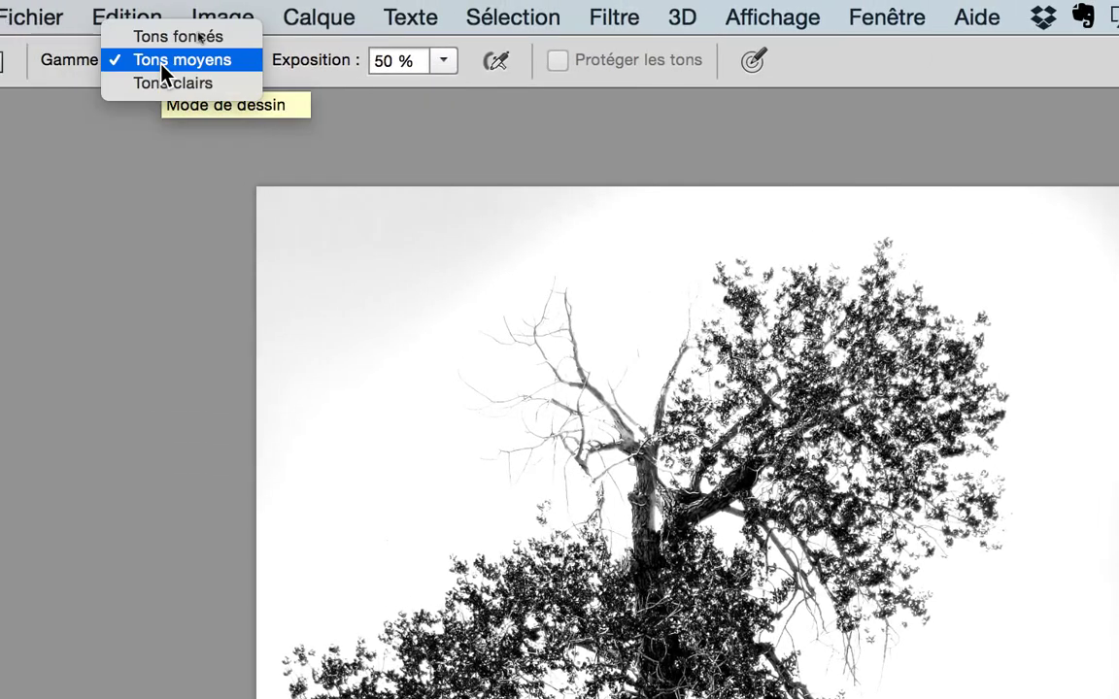
{"action": "left_click", "coordinate": [161, 39]}
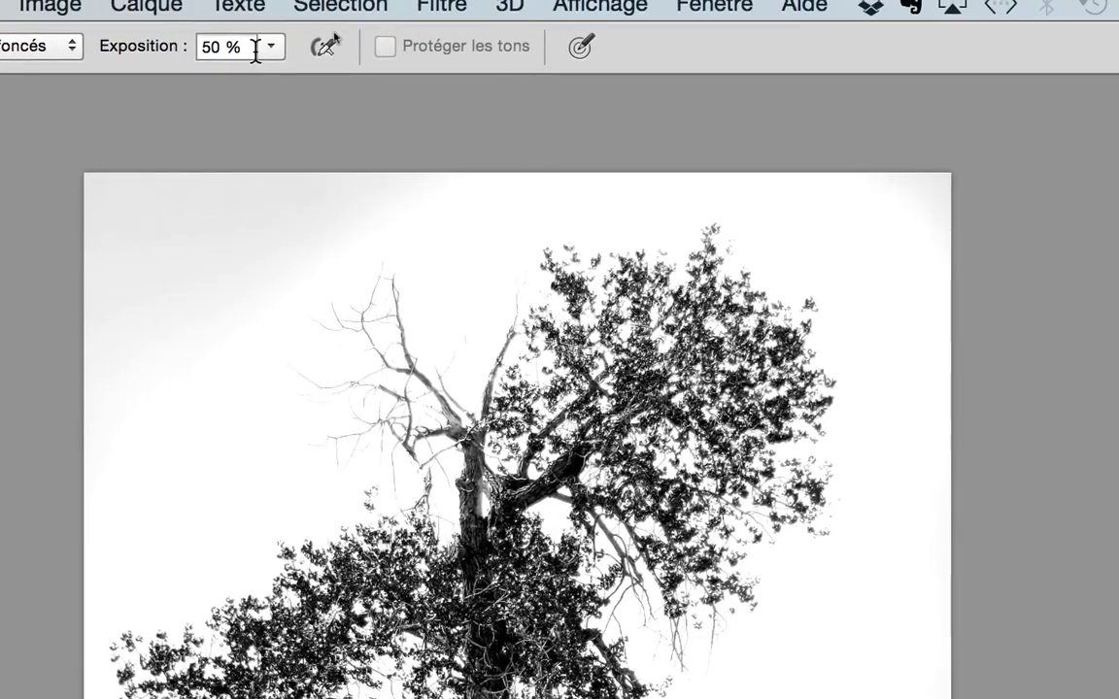
{"action": "left_click", "coordinate": [270, 46]}
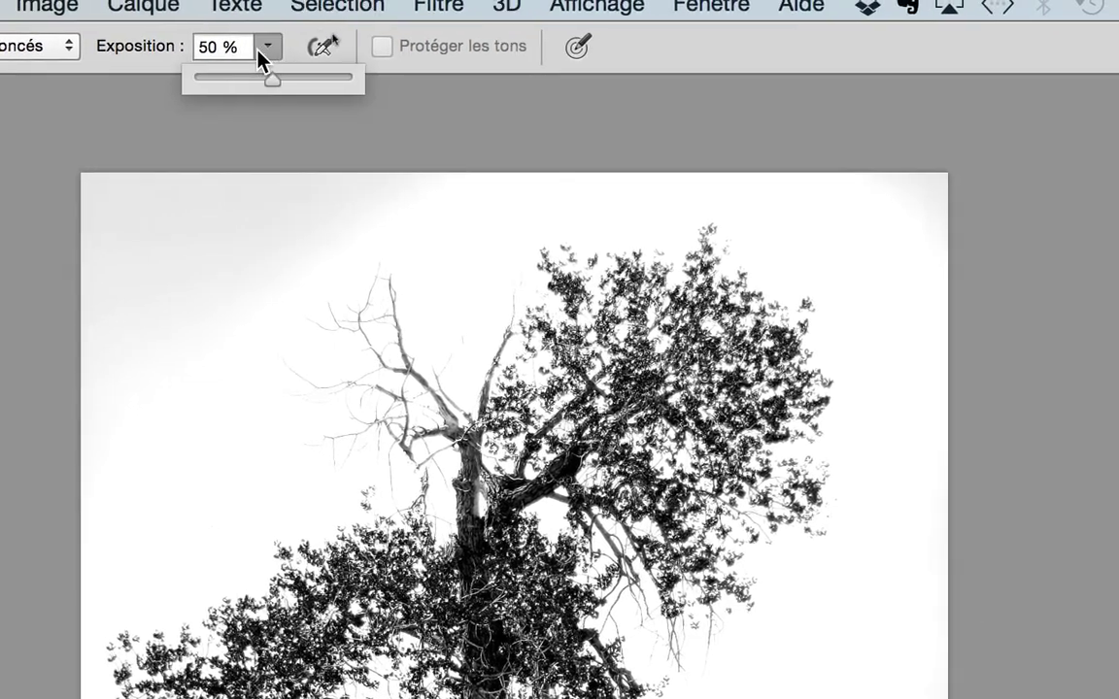
{"action": "left_click", "coordinate": [249, 62]}
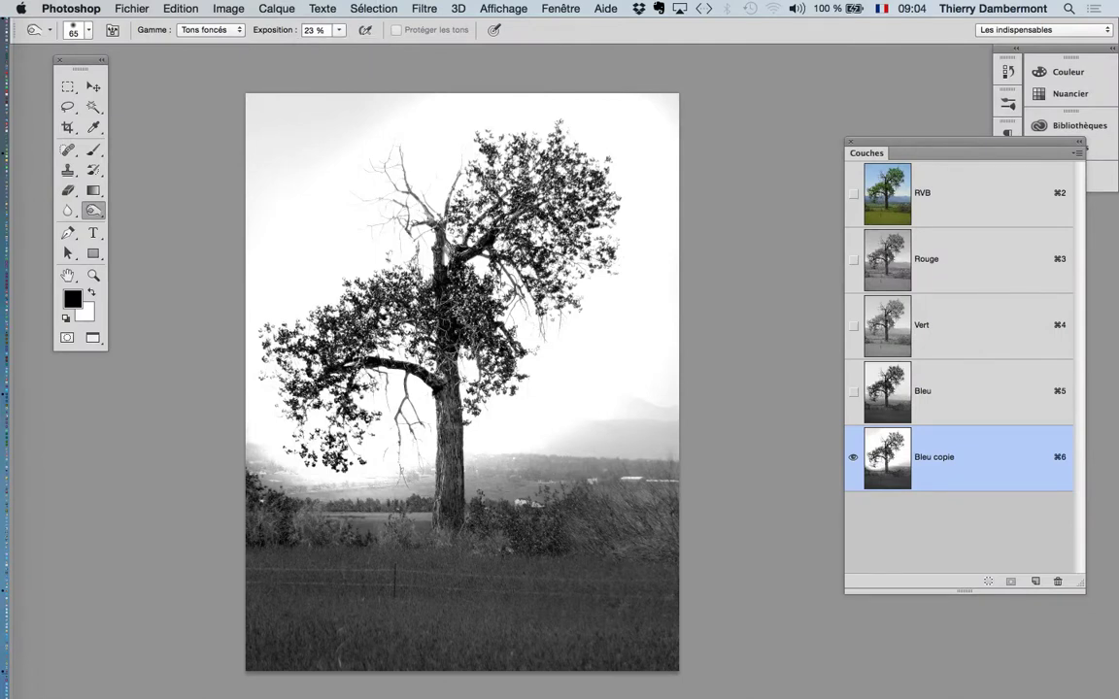
Enlarge the Burn brush and darken the crown, upper branches and trunk toward black.
{"action": "mouse_move", "coordinate": [477, 330]}
{"action": "left_mouse_down"}
{"action": "mouse_move", "coordinate": [612, 339]}
{"action": "mouse_move", "coordinate": [573, 342]}
{"action": "mouse_move", "coordinate": [586, 336]}
{"action": "left_mouse_up"}
{"action": "mouse_move", "coordinate": [524, 204]}
{"action": "left_mouse_down"}
{"action": "mouse_move", "coordinate": [491, 194]}
{"action": "mouse_move", "coordinate": [432, 340]}
{"action": "mouse_move", "coordinate": [383, 374]}
{"action": "mouse_move", "coordinate": [354, 306]}
{"action": "mouse_move", "coordinate": [359, 350]}
{"action": "left_mouse_up"}
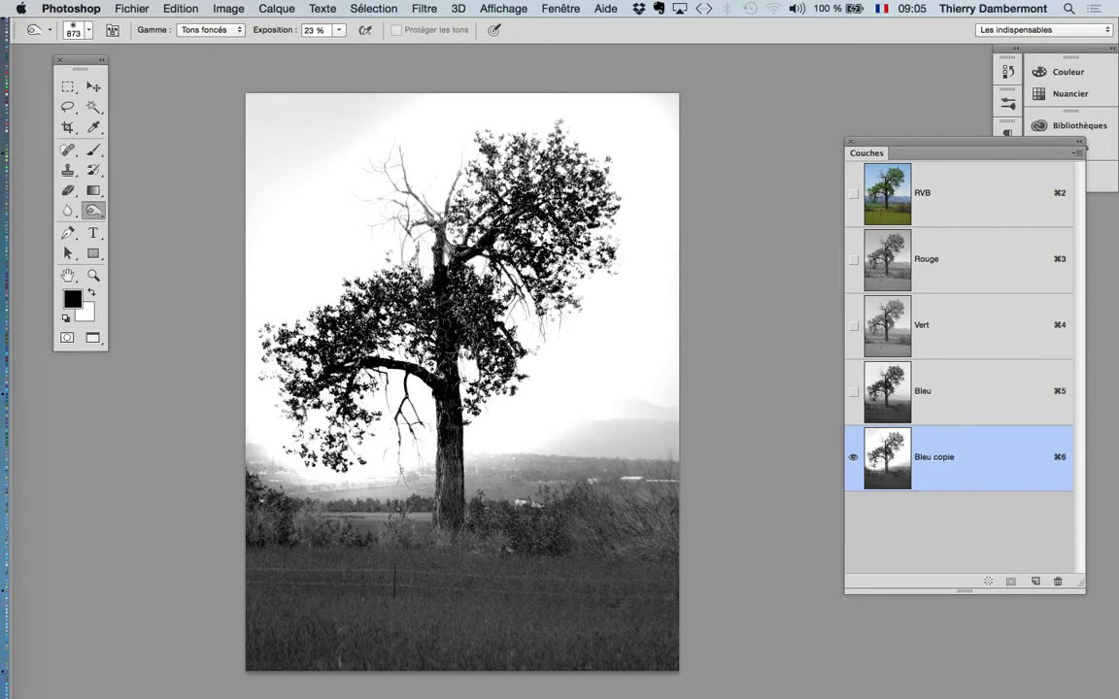
{"action": "mouse_move", "coordinate": [357, 182]}
{"action": "left_mouse_down"}
{"action": "mouse_move", "coordinate": [437, 186]}
{"action": "mouse_move", "coordinate": [427, 194]}
{"action": "mouse_move", "coordinate": [515, 170]}
{"action": "left_mouse_up"}
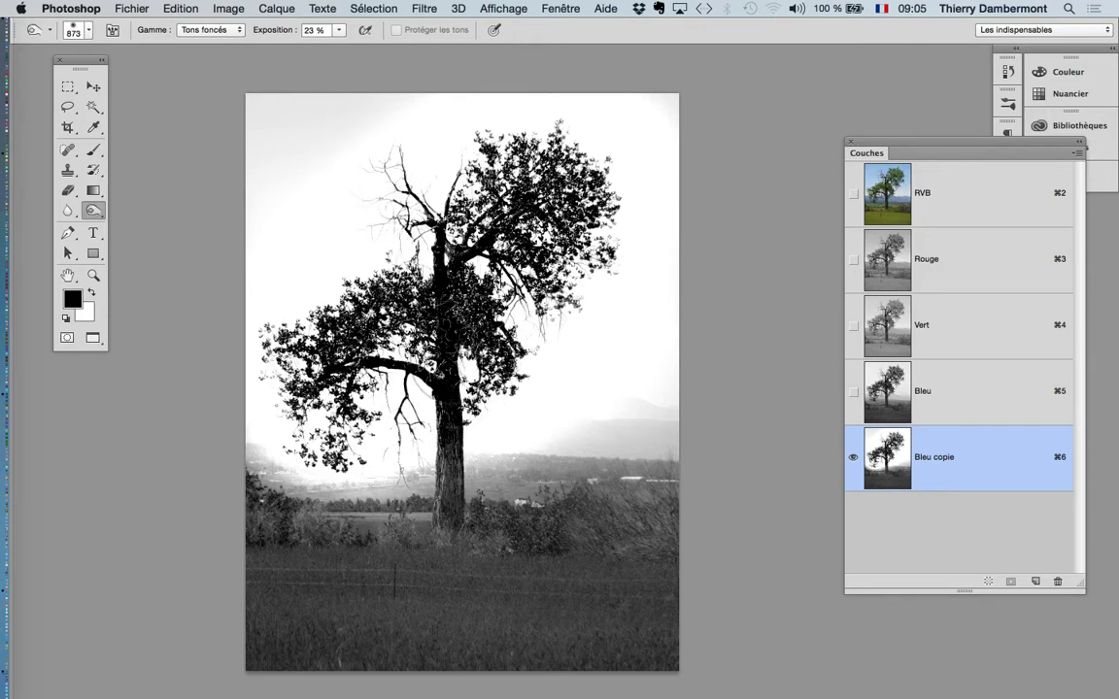
{"action": "mouse_move", "coordinate": [466, 449]}
{"action": "left_mouse_down"}
{"action": "mouse_move", "coordinate": [413, 408]}
{"action": "mouse_move", "coordinate": [388, 432]}
{"action": "mouse_move", "coordinate": [450, 453]}
{"action": "left_mouse_up"}
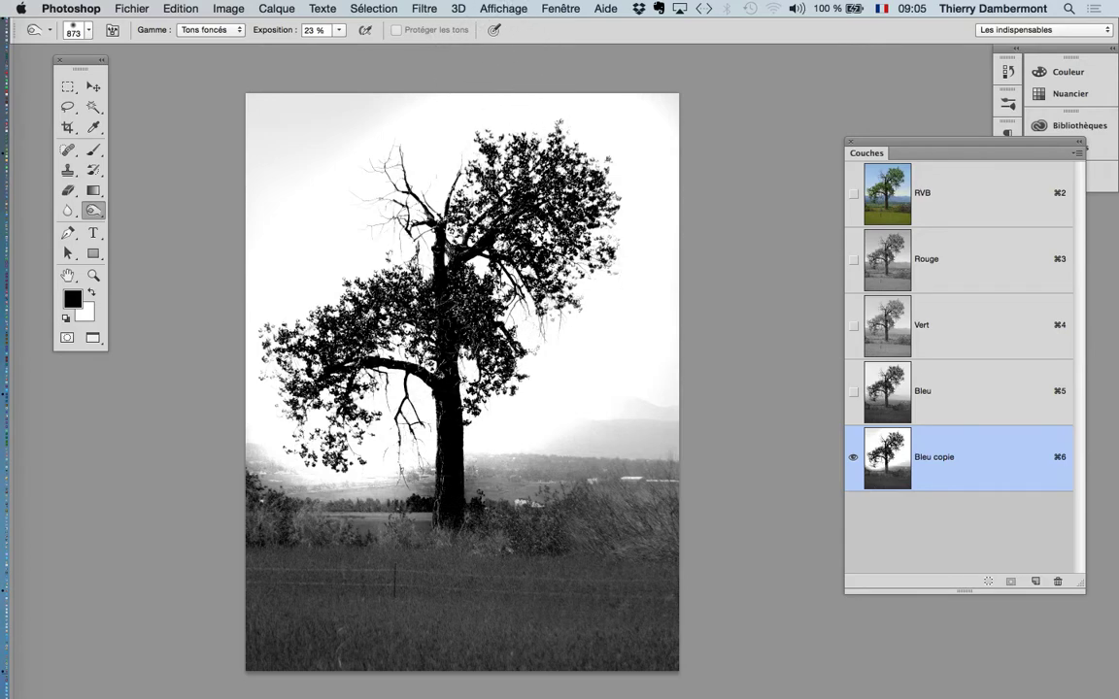
Zoom and pan to frame the whole tree in view.
{"action": "key", "text": "super+plus"}
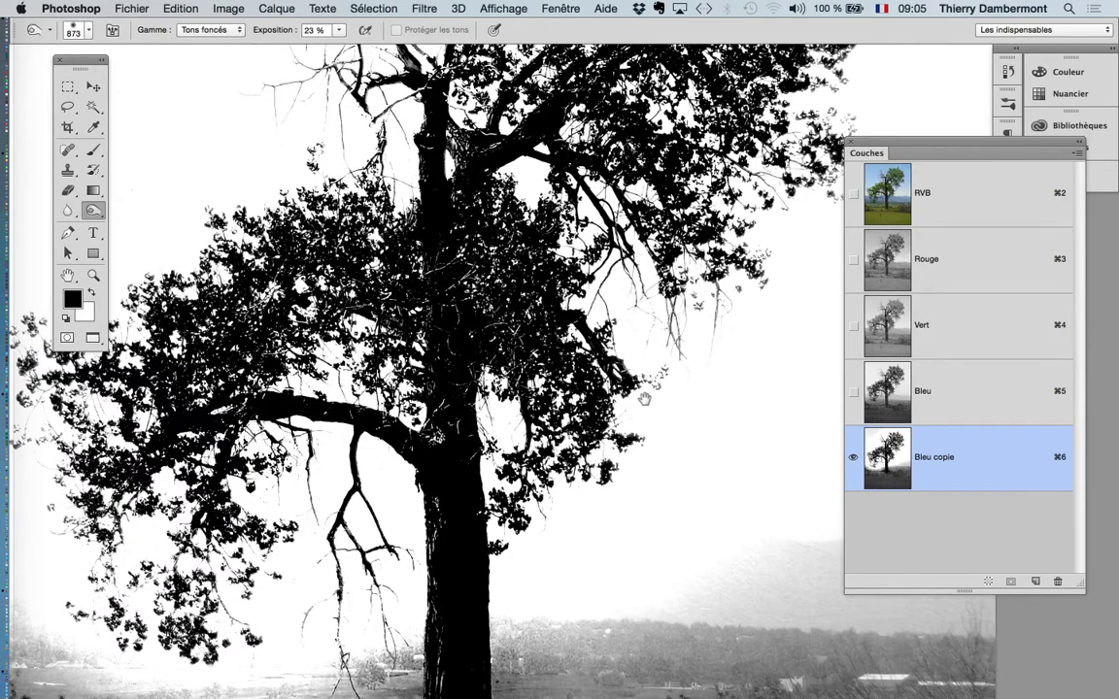
{"action": "left_click_drag", "start_coordinate": [644, 398], "coordinate": [723, 207]}
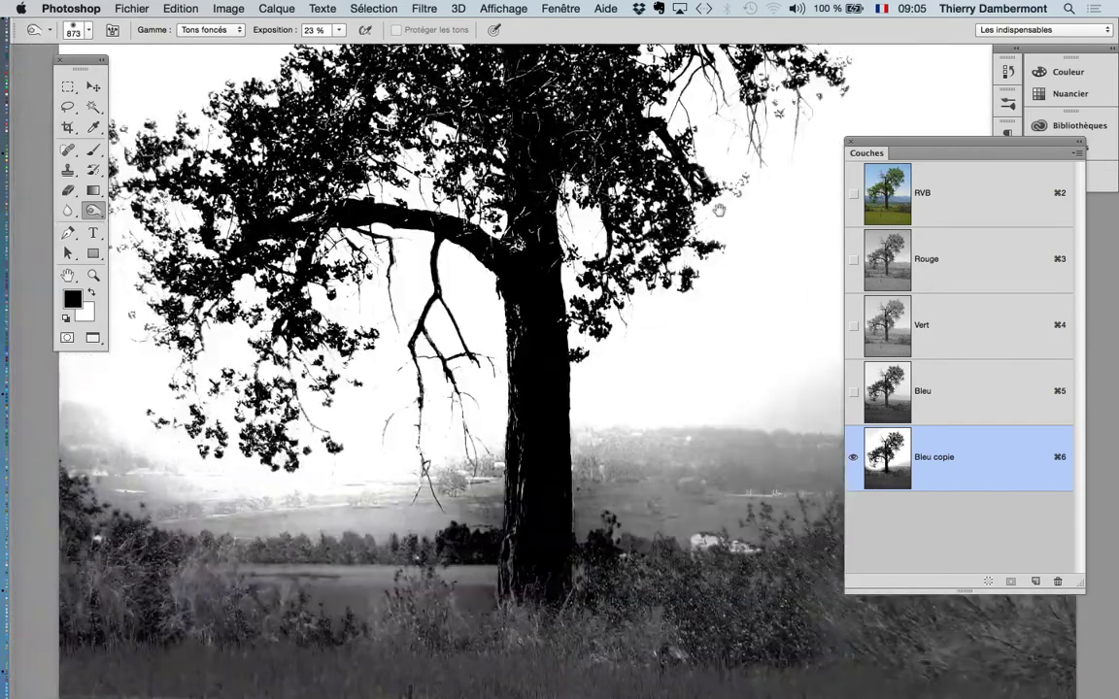
{"action": "left_click_drag", "start_coordinate": [618, 436], "coordinate": [706, 232]}
{"action": "key", "text": "super+minus"}
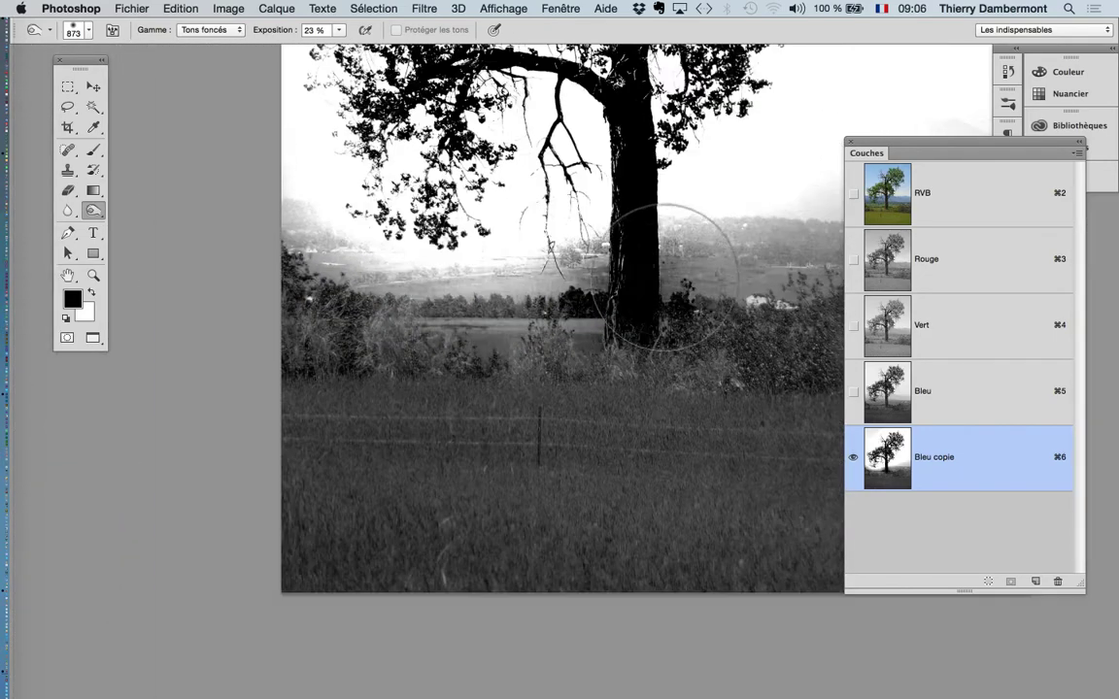
{"action": "key", "text": "super+minus"}
{"action": "left_click_drag", "start_coordinate": [654, 242], "coordinate": [529, 337]}
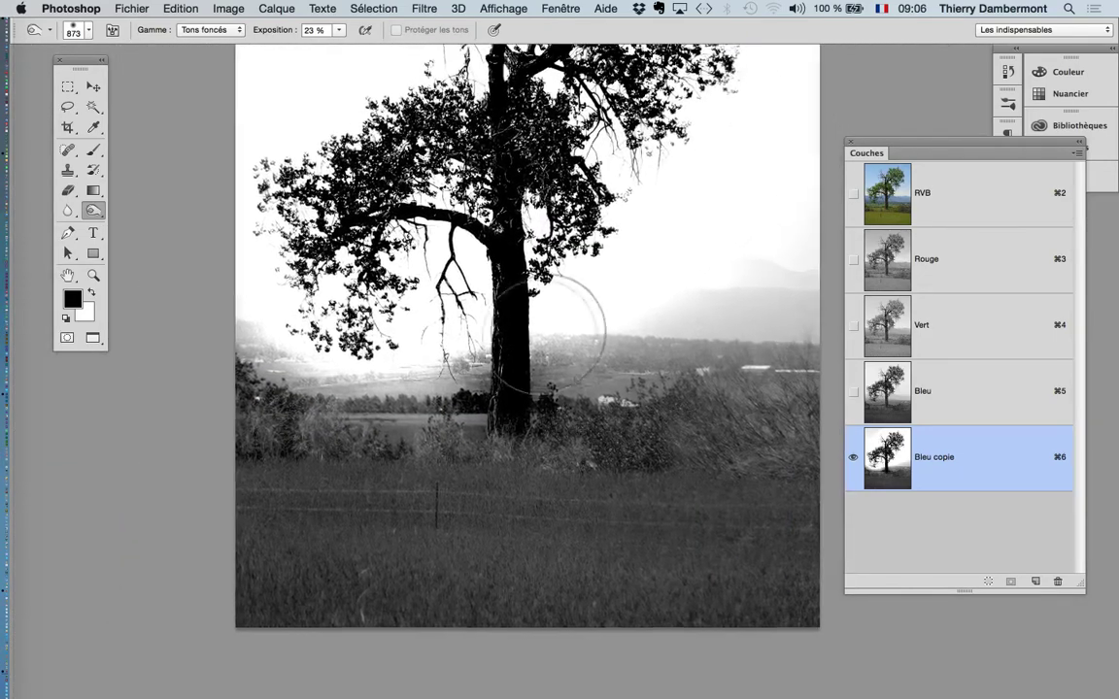
{"action": "scroll", "coordinate": [568, 323], "scroll_direction": "down", "scroll_amount": 1}
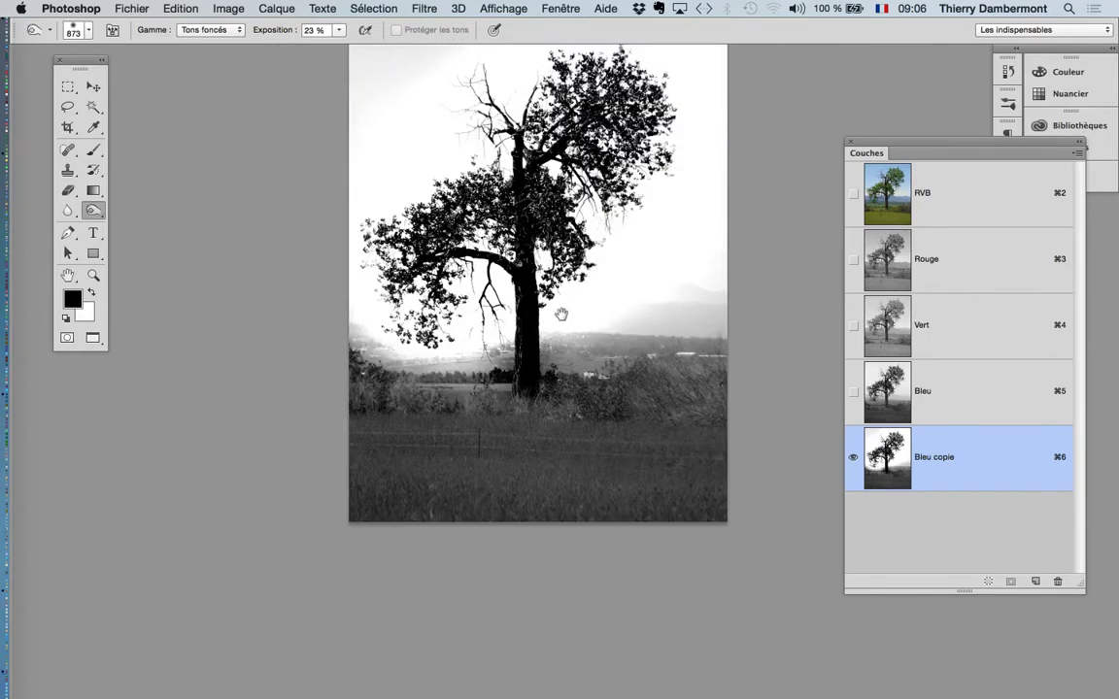
{"action": "left_click_drag", "start_coordinate": [561, 314], "coordinate": [523, 361]}
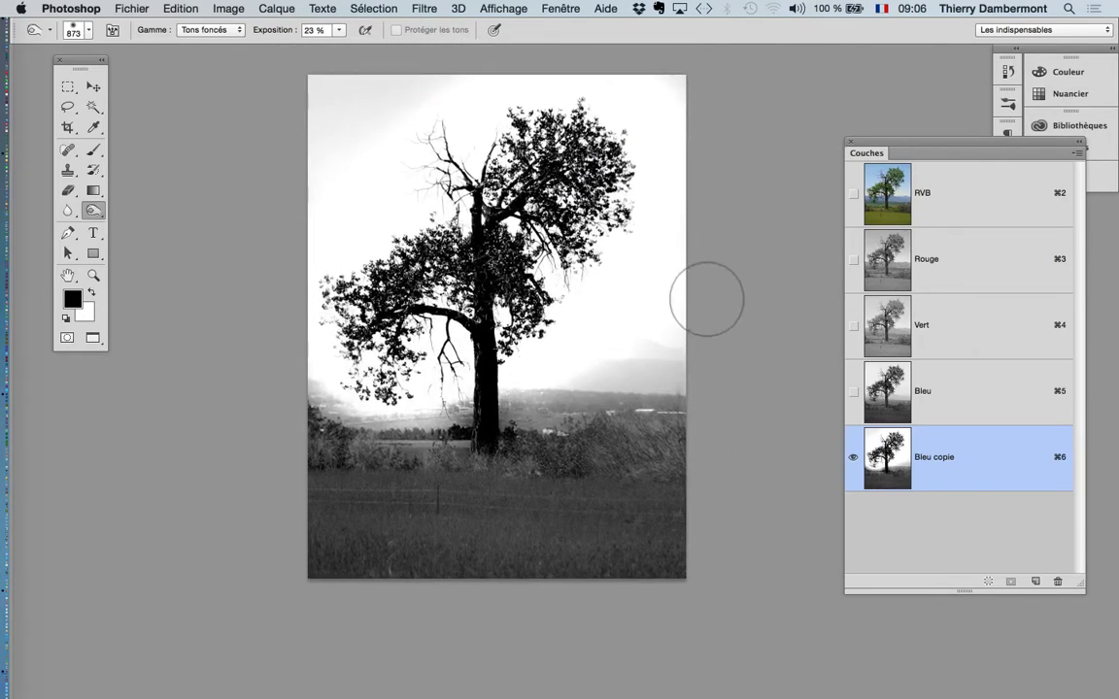
{"action": "left_click_drag", "start_coordinate": [76, 62], "coordinate": [109, 90]}
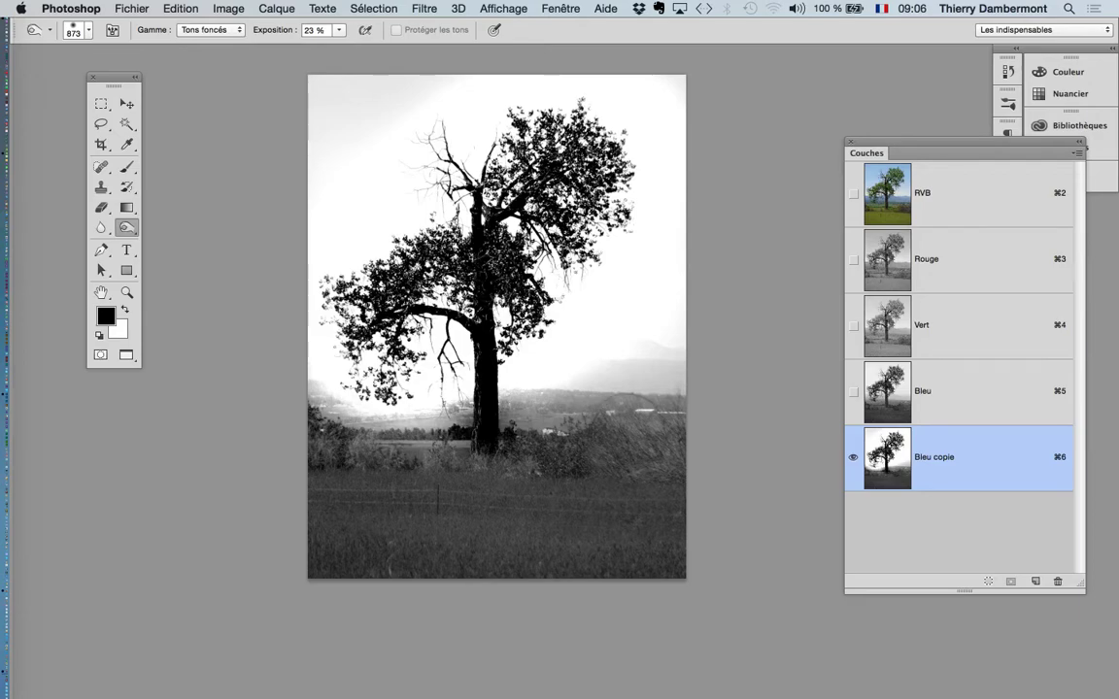
Burn the trunk and thin hanging lower branches further to solid black.
{"action": "scroll", "coordinate": [478, 402], "scroll_direction": "up", "scroll_amount": 1}
{"action": "scroll", "coordinate": [479, 402], "scroll_direction": "up", "scroll_amount": 3}
{"action": "scroll", "coordinate": [480, 405], "scroll_direction": "up", "scroll_amount": 1}
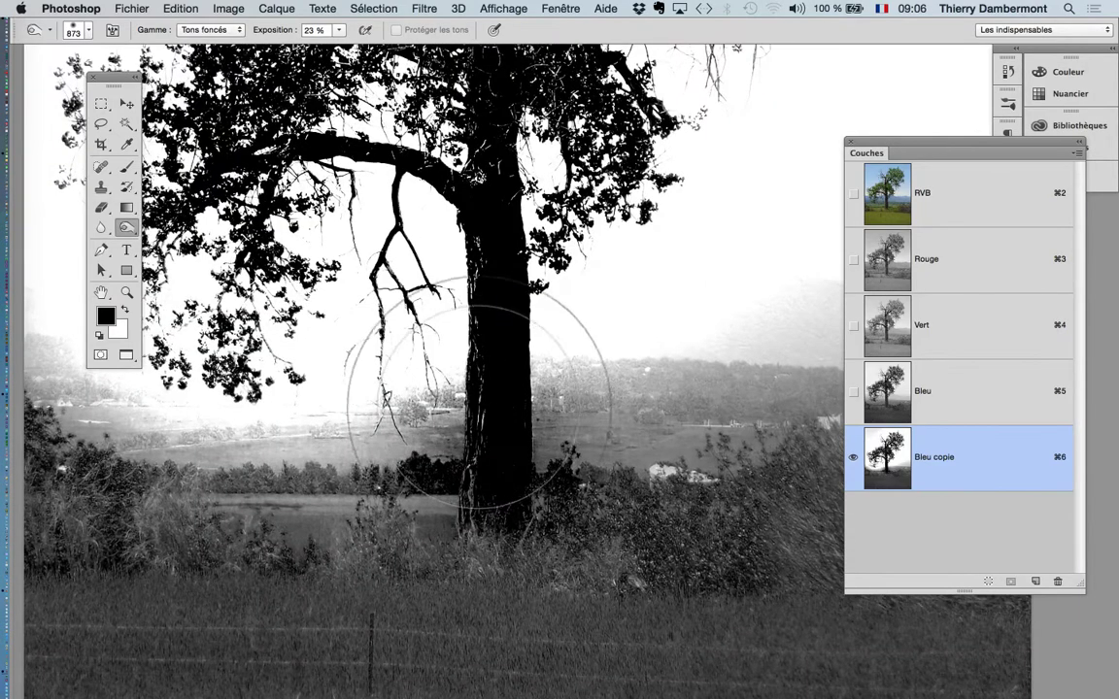
{"action": "scroll", "coordinate": [480, 407], "scroll_direction": "up", "scroll_amount": 2}
{"action": "scroll", "coordinate": [480, 408], "scroll_direction": "up", "scroll_amount": 1}
{"action": "scroll", "coordinate": [485, 420], "scroll_direction": "up", "scroll_amount": 1}
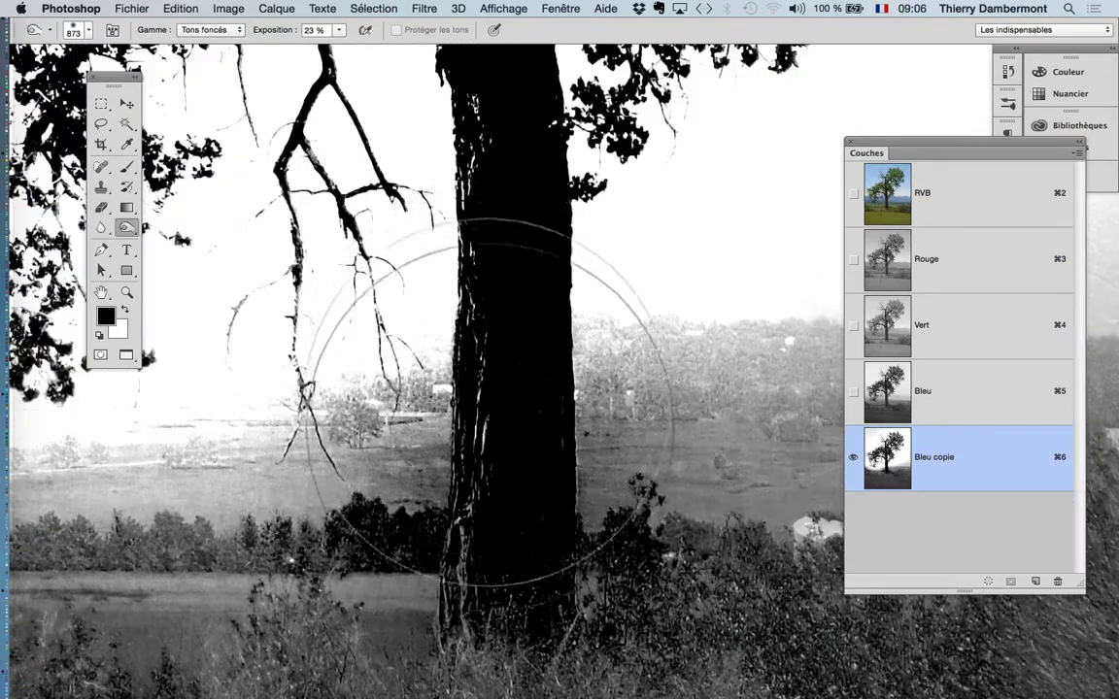
{"action": "scroll", "coordinate": [493, 439], "scroll_direction": "down", "scroll_amount": 1}
{"action": "scroll", "coordinate": [485, 427], "scroll_direction": "down", "scroll_amount": 1}
{"action": "scroll", "coordinate": [480, 418], "scroll_direction": "down", "scroll_amount": 2}
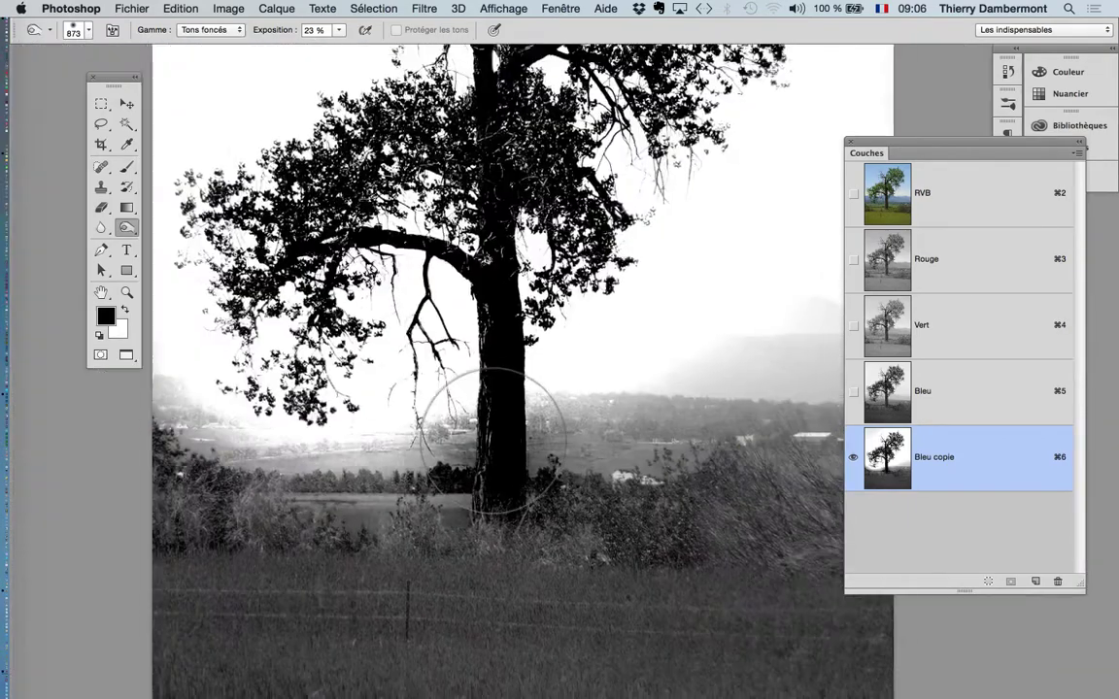
{"action": "scroll", "coordinate": [491, 440], "scroll_direction": "down", "scroll_amount": 1}
{"action": "scroll", "coordinate": [491, 440], "scroll_direction": "down", "scroll_amount": 1}
{"action": "scroll", "coordinate": [490, 442], "scroll_direction": "down", "scroll_amount": 1}
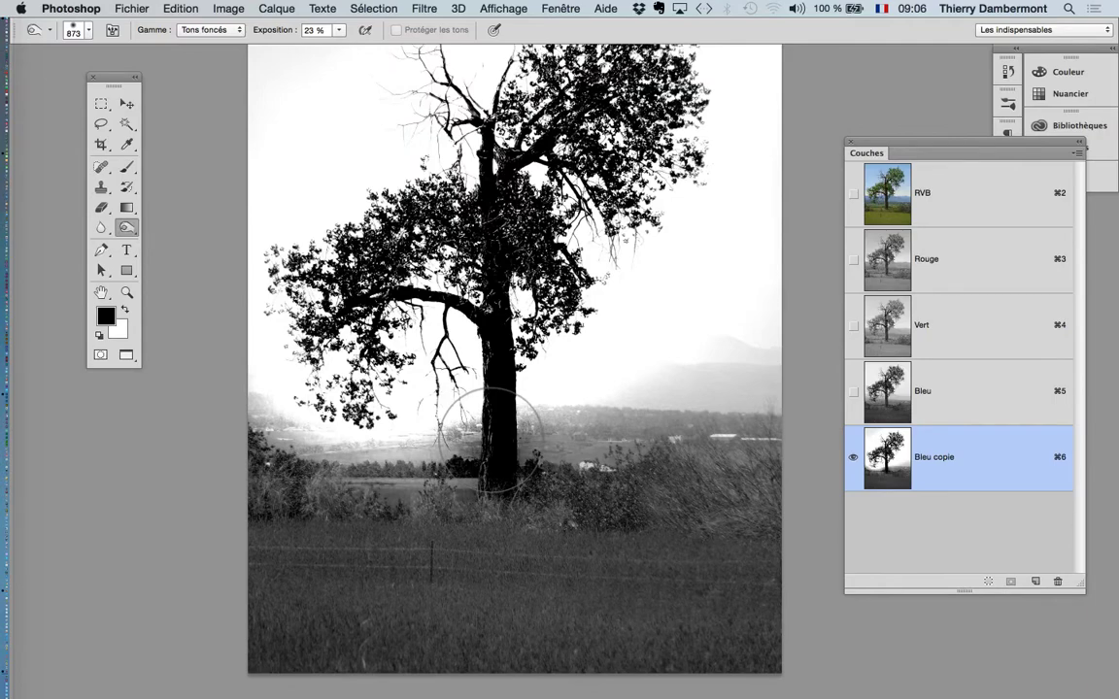
{"action": "scroll", "coordinate": [485, 408], "scroll_direction": "up", "scroll_amount": 3}
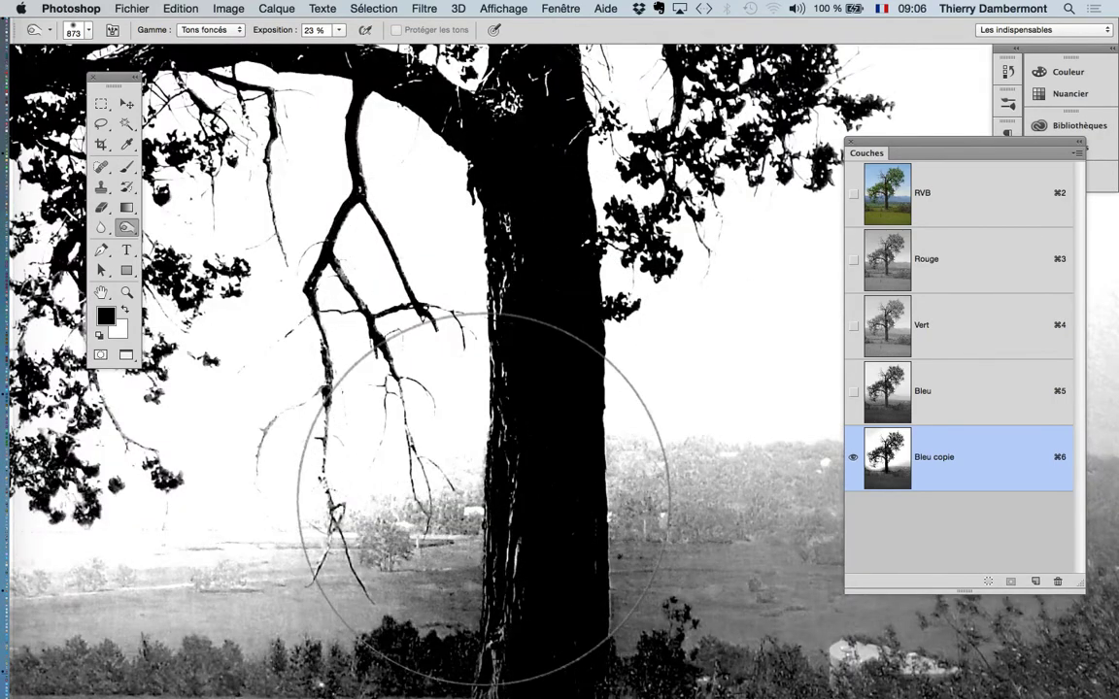
{"action": "scroll", "coordinate": [485, 500], "scroll_direction": "down", "scroll_amount": 1}
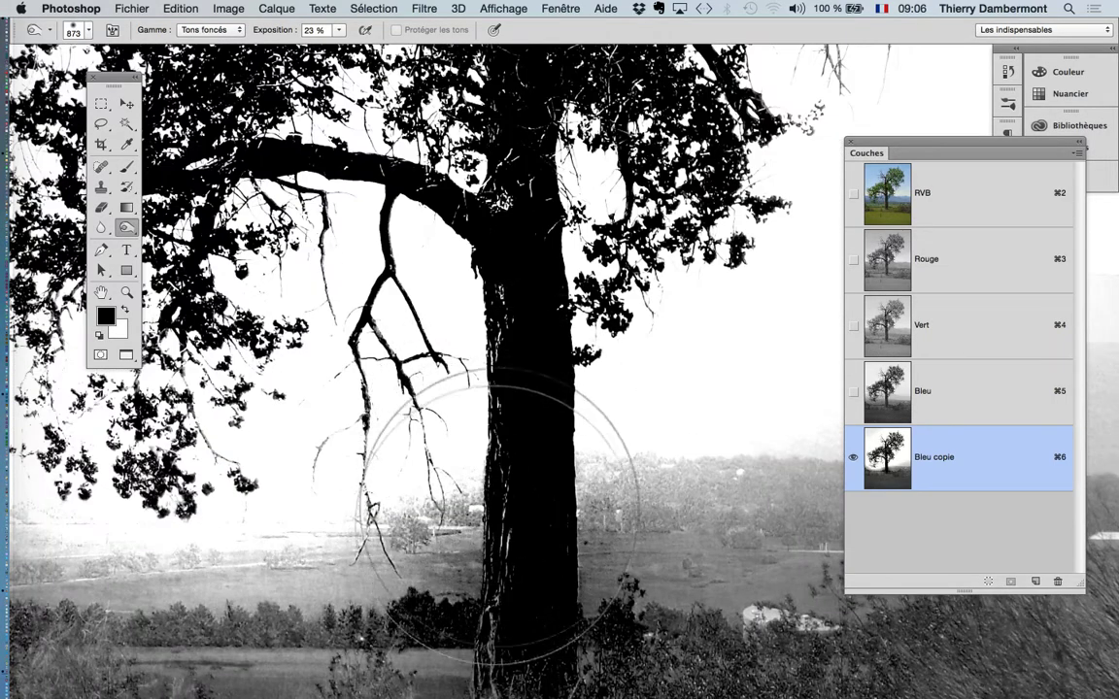
{"action": "mouse_move", "coordinate": [500, 519]}
{"action": "left_mouse_down"}
{"action": "mouse_move", "coordinate": [512, 424]}
{"action": "mouse_move", "coordinate": [524, 499]}
{"action": "mouse_move", "coordinate": [488, 464]}
{"action": "left_mouse_up"}
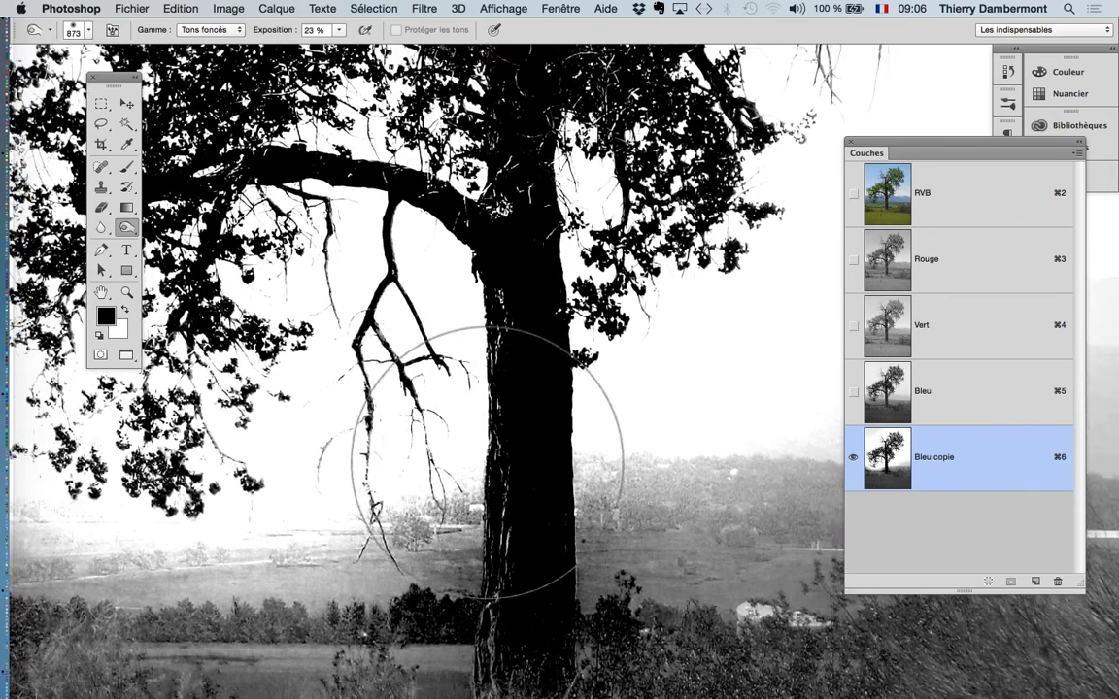
{"action": "scroll", "coordinate": [487, 463], "scroll_direction": "down", "scroll_amount": 2}
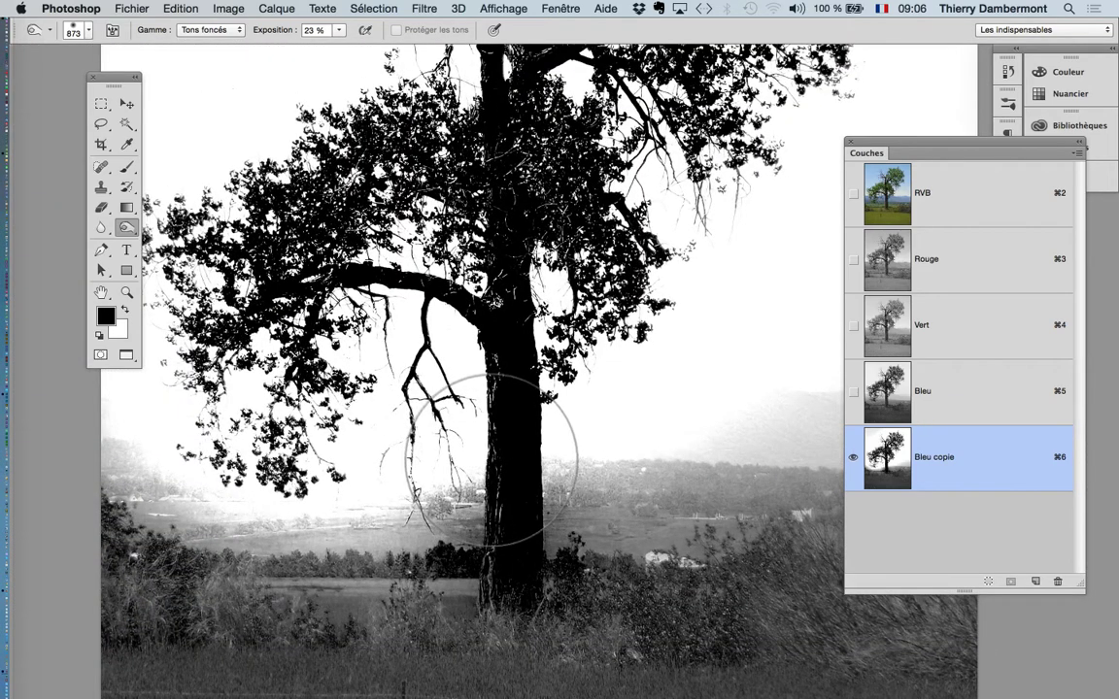
{"action": "scroll", "coordinate": [639, 337], "scroll_direction": "down", "scroll_amount": 2}
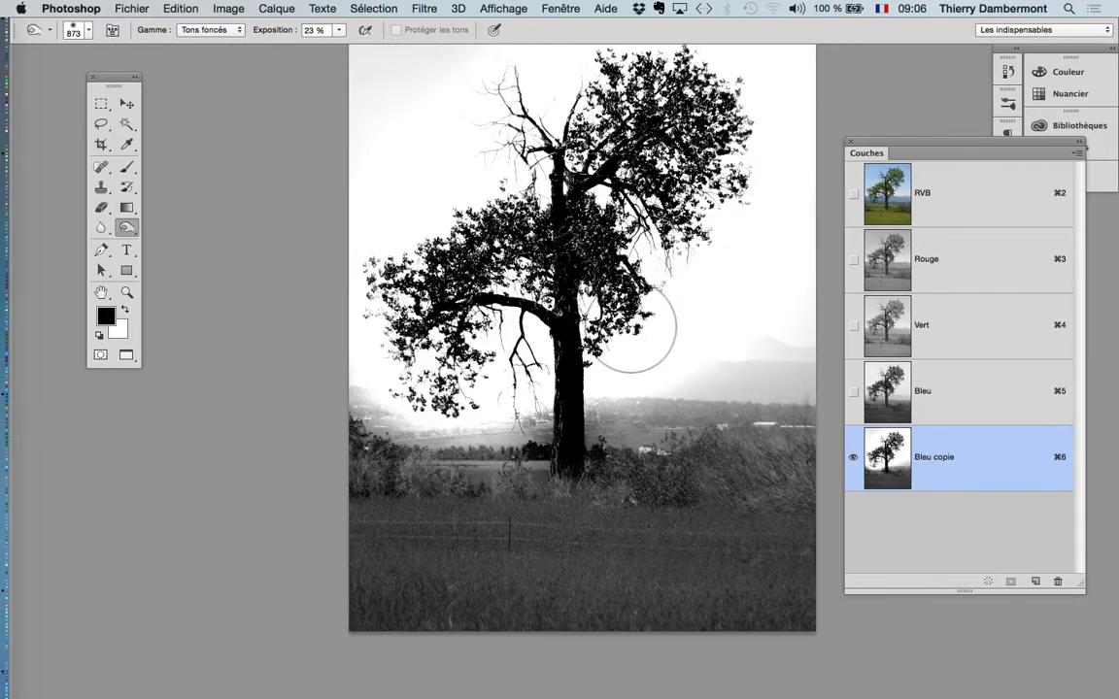
{"action": "scroll", "coordinate": [549, 291], "scroll_direction": "right", "scroll_amount": 5}
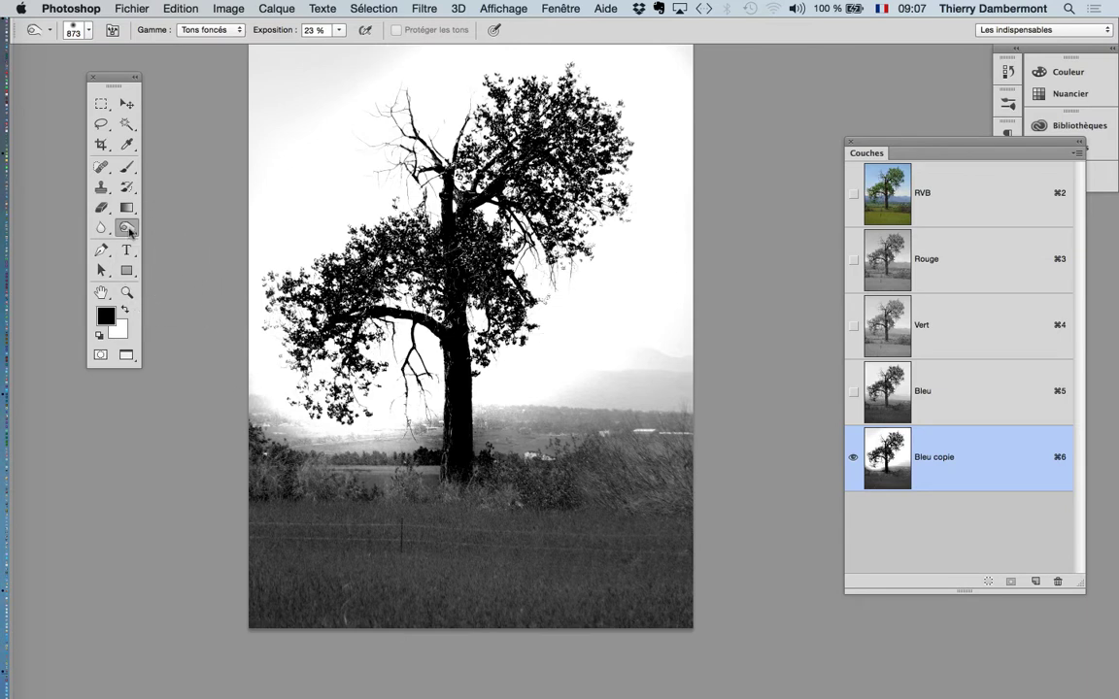
Switch to the Brush tool painting white and shrink it to about 504 px.
{"action": "left_click", "coordinate": [129, 231]}
{"action": "left_click", "coordinate": [164, 227]}
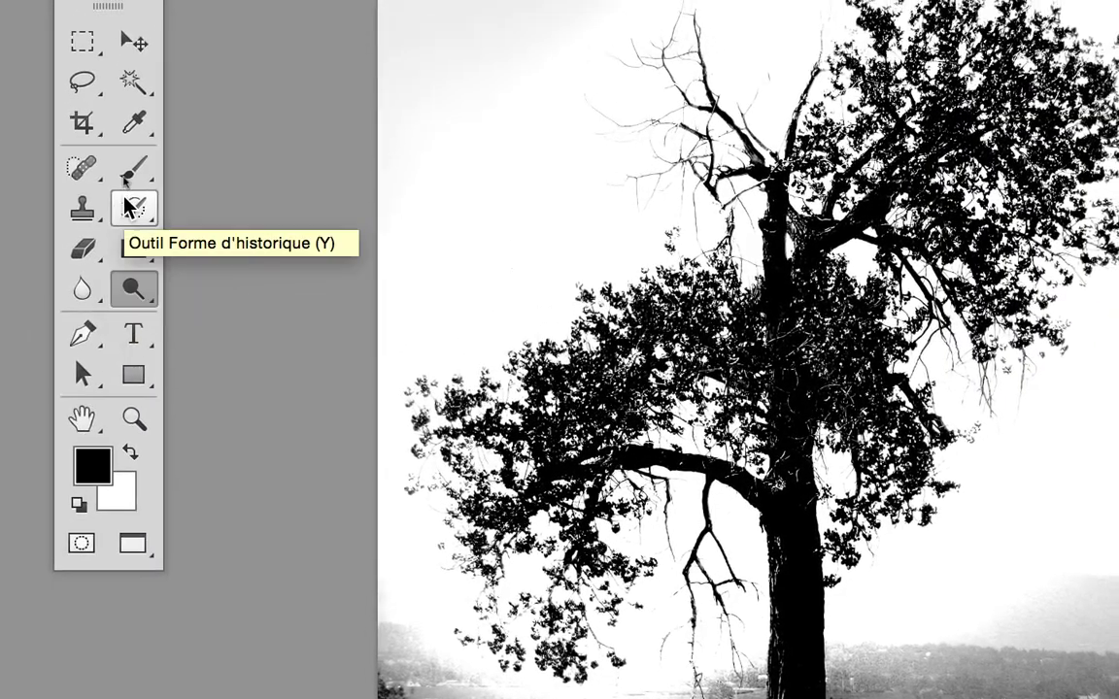
{"action": "left_click", "coordinate": [127, 179]}
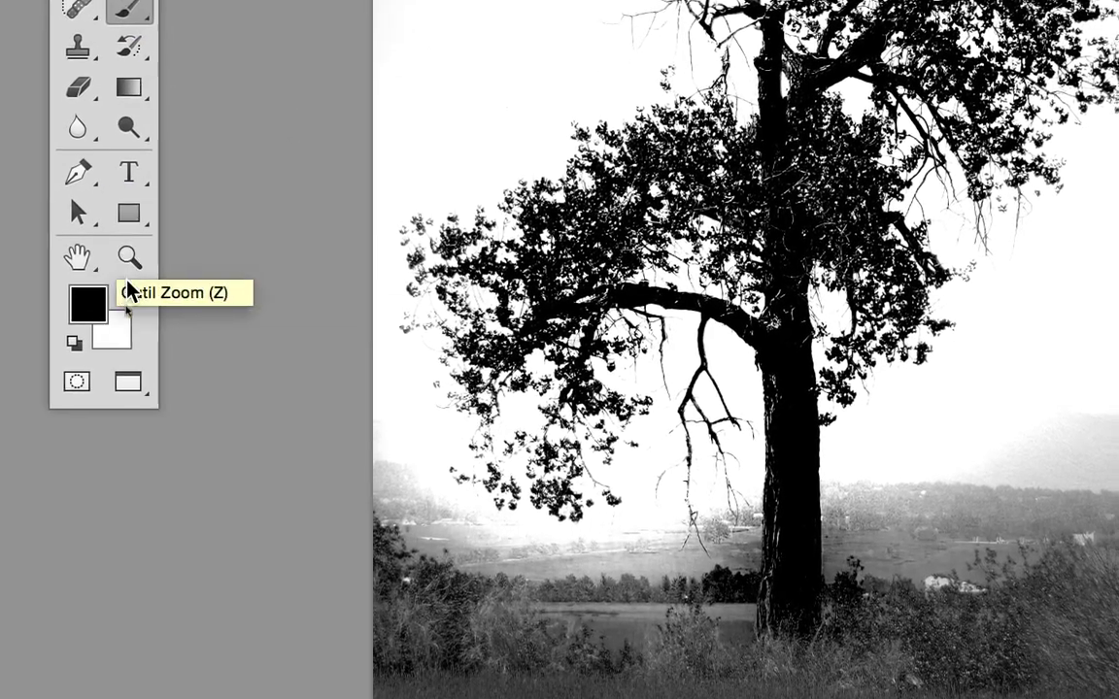
{"action": "left_click", "coordinate": [128, 280]}
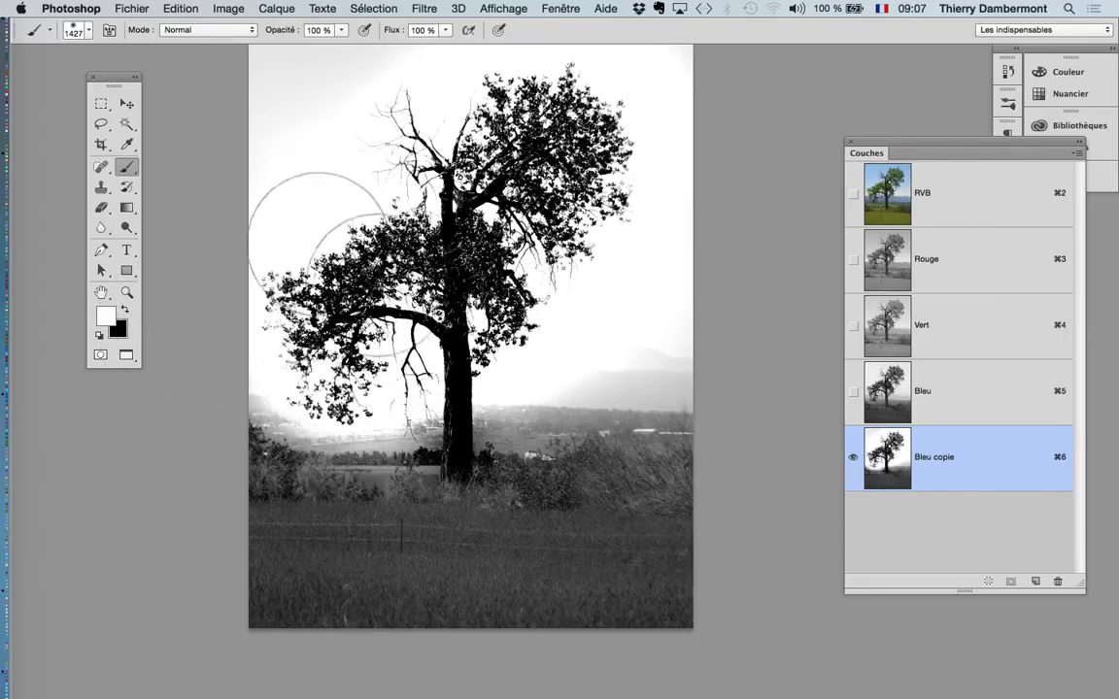
{"action": "scroll", "coordinate": [330, 223], "scroll_direction": "up", "scroll_amount": 3}
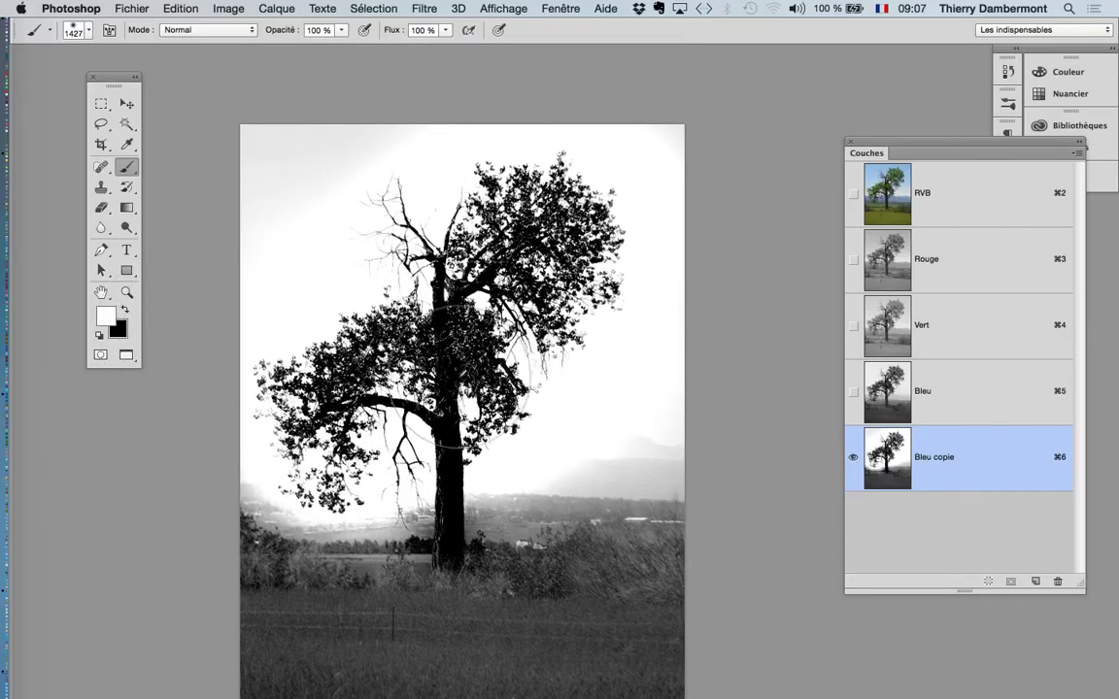
{"action": "mouse_move", "coordinate": [456, 373]}
{"action": "left_mouse_down"}
{"action": "mouse_move", "coordinate": [378, 497]}
{"action": "mouse_move", "coordinate": [311, 321]}
{"action": "left_mouse_up"}
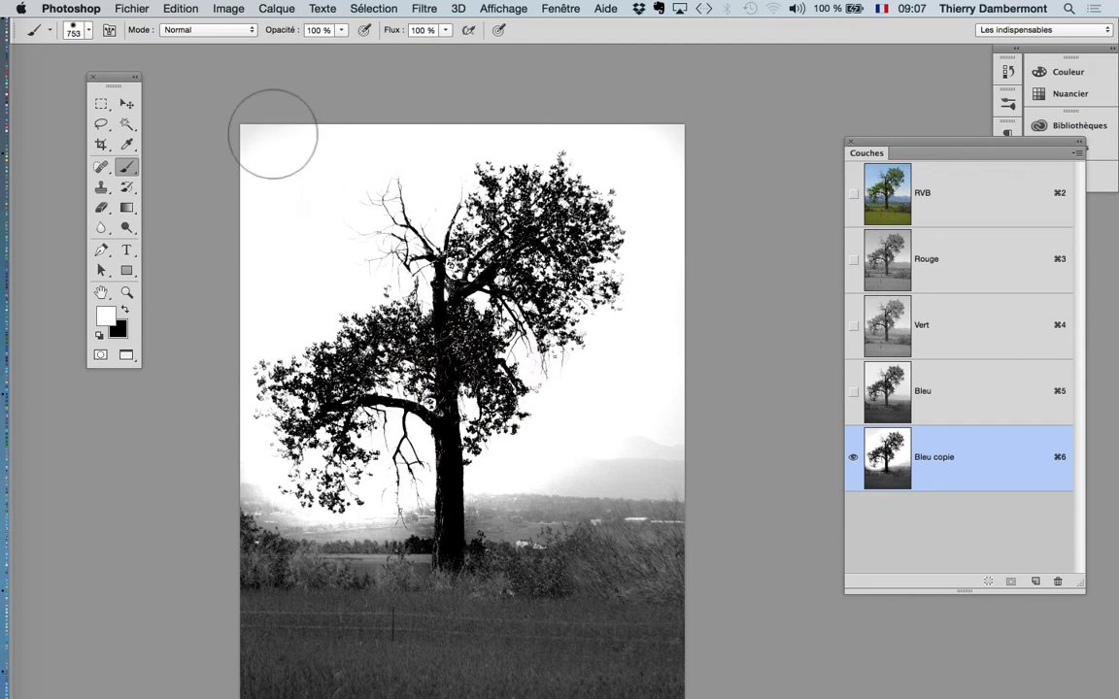
{"action": "left_click_drag", "start_coordinate": [534, 204], "coordinate": [466, 208]}
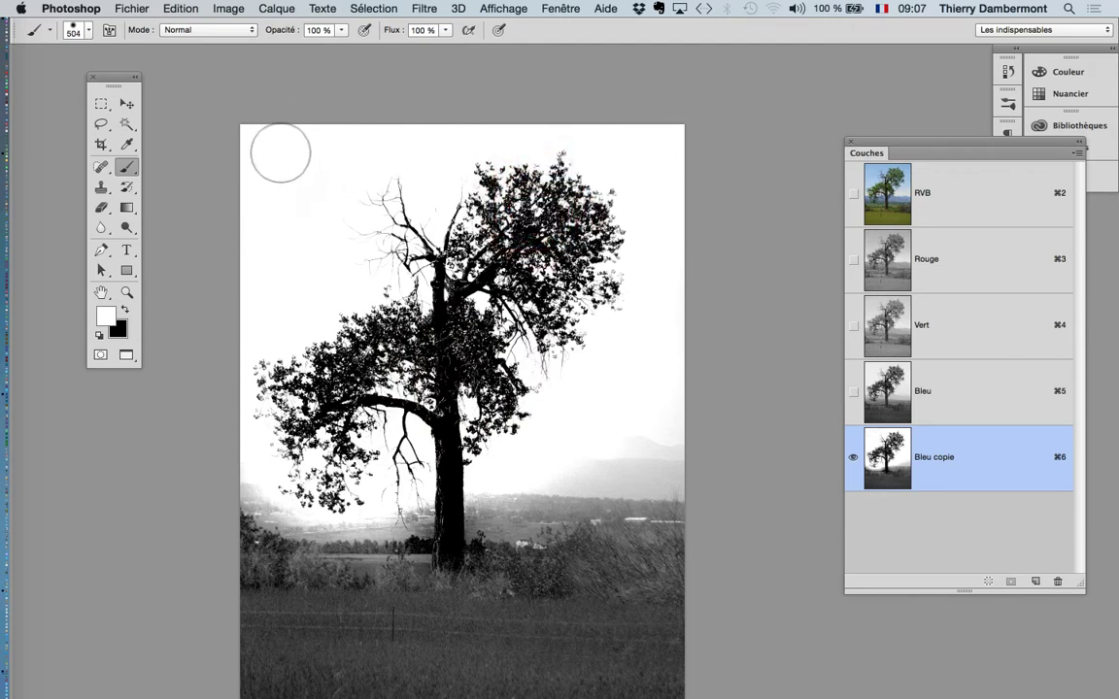
Paint the lower-right landscape beside the tree white.
{"action": "left_click_drag", "start_coordinate": [594, 507], "coordinate": [640, 515]}
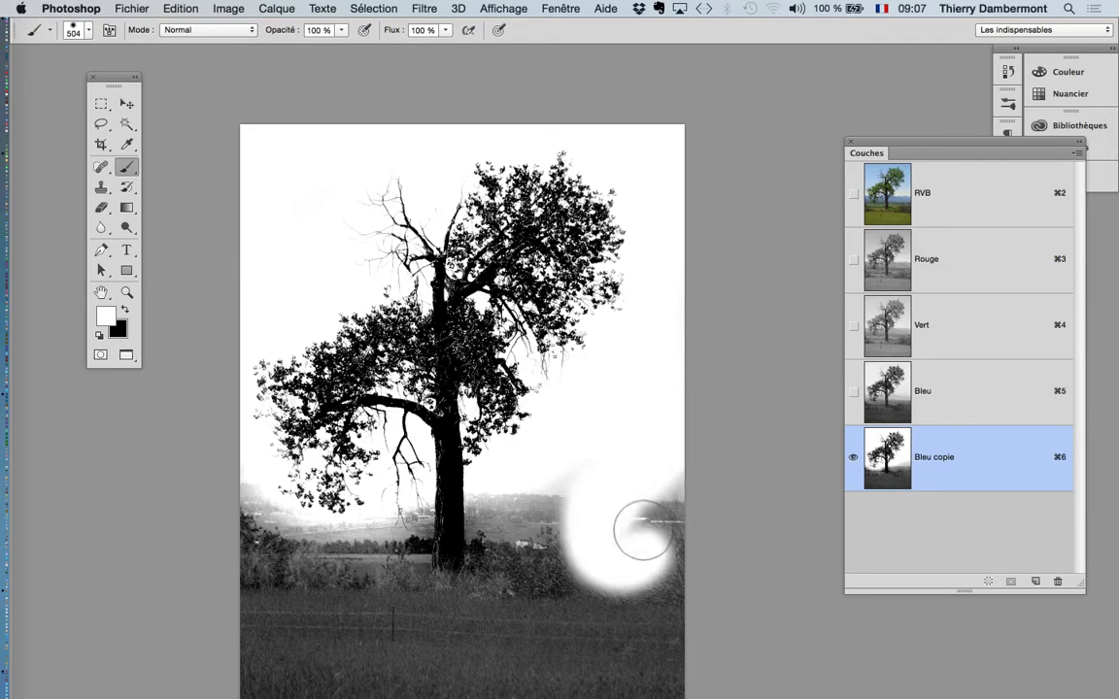
{"action": "scroll", "coordinate": [636, 388], "scroll_direction": "down", "scroll_amount": 5}
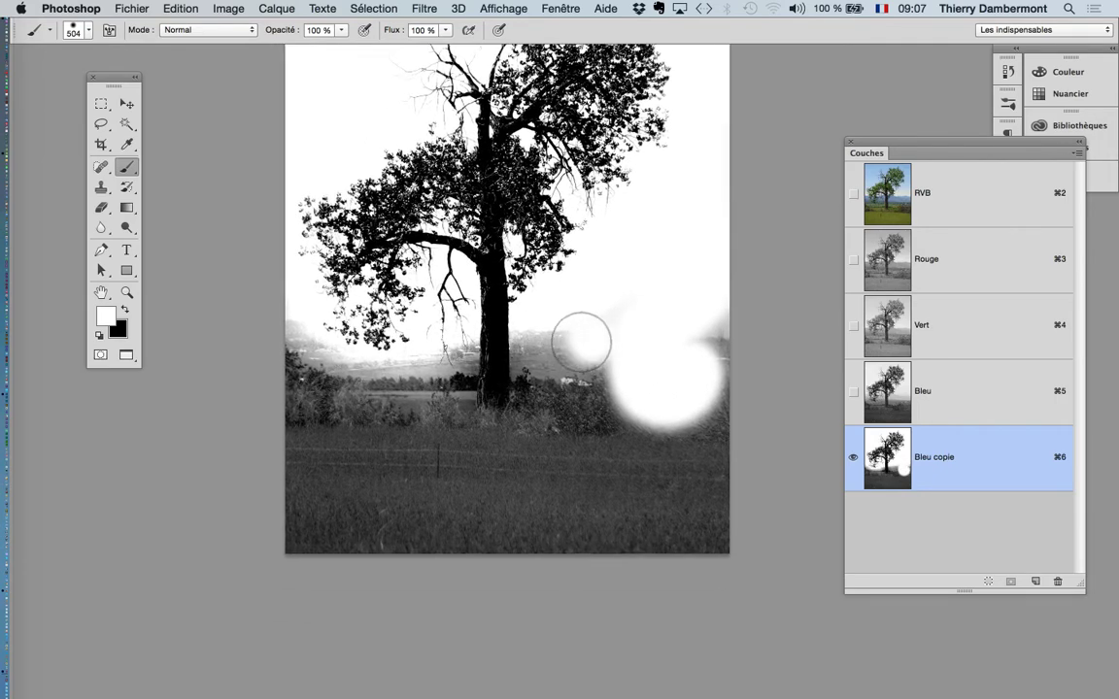
{"action": "left_click_drag", "start_coordinate": [580, 332], "coordinate": [591, 520]}
{"action": "mouse_move", "coordinate": [625, 371]}
{"action": "left_mouse_down"}
{"action": "mouse_move", "coordinate": [704, 302]}
{"action": "mouse_move", "coordinate": [707, 515]}
{"action": "mouse_move", "coordinate": [688, 489]}
{"action": "mouse_move", "coordinate": [739, 533]}
{"action": "mouse_move", "coordinate": [272, 550]}
{"action": "mouse_move", "coordinate": [574, 507]}
{"action": "mouse_move", "coordinate": [367, 463]}
{"action": "mouse_move", "coordinate": [393, 412]}
{"action": "mouse_move", "coordinate": [309, 359]}
{"action": "left_mouse_up"}
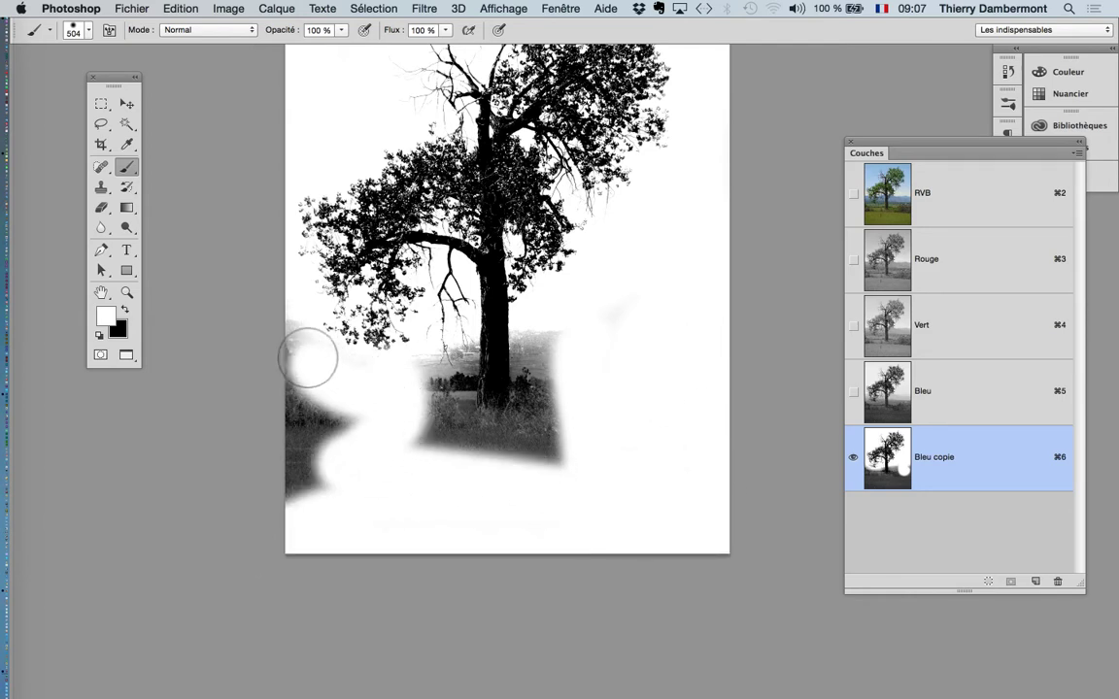
Whiten the left-side grass and leftover grey smudges around the trunk patch.
{"action": "mouse_move", "coordinate": [366, 388]}
{"action": "left_mouse_down"}
{"action": "mouse_move", "coordinate": [318, 449]}
{"action": "mouse_move", "coordinate": [424, 462]}
{"action": "mouse_move", "coordinate": [411, 472]}
{"action": "left_mouse_up"}
{"action": "mouse_move", "coordinate": [361, 441]}
{"action": "left_mouse_down"}
{"action": "mouse_move", "coordinate": [311, 486]}
{"action": "mouse_move", "coordinate": [331, 489]}
{"action": "left_mouse_up"}
{"action": "mouse_move", "coordinate": [569, 501]}
{"action": "left_mouse_down"}
{"action": "mouse_move", "coordinate": [572, 390]}
{"action": "mouse_move", "coordinate": [667, 271]}
{"action": "left_mouse_up"}
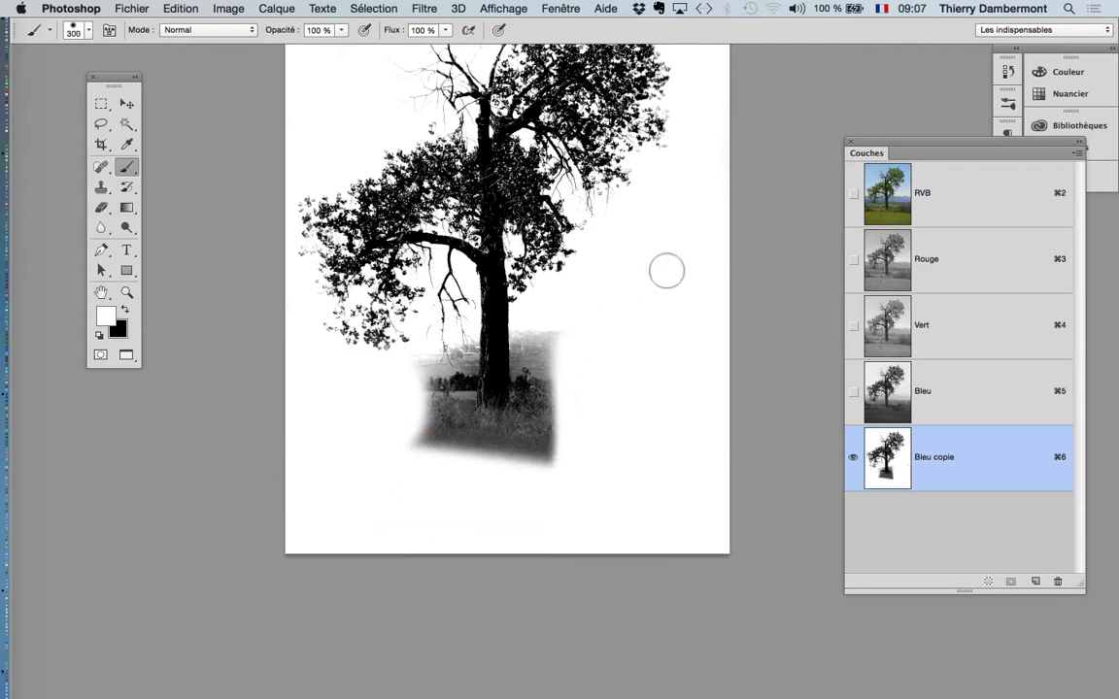
{"action": "left_click_drag", "start_coordinate": [722, 307], "coordinate": [717, 446]}
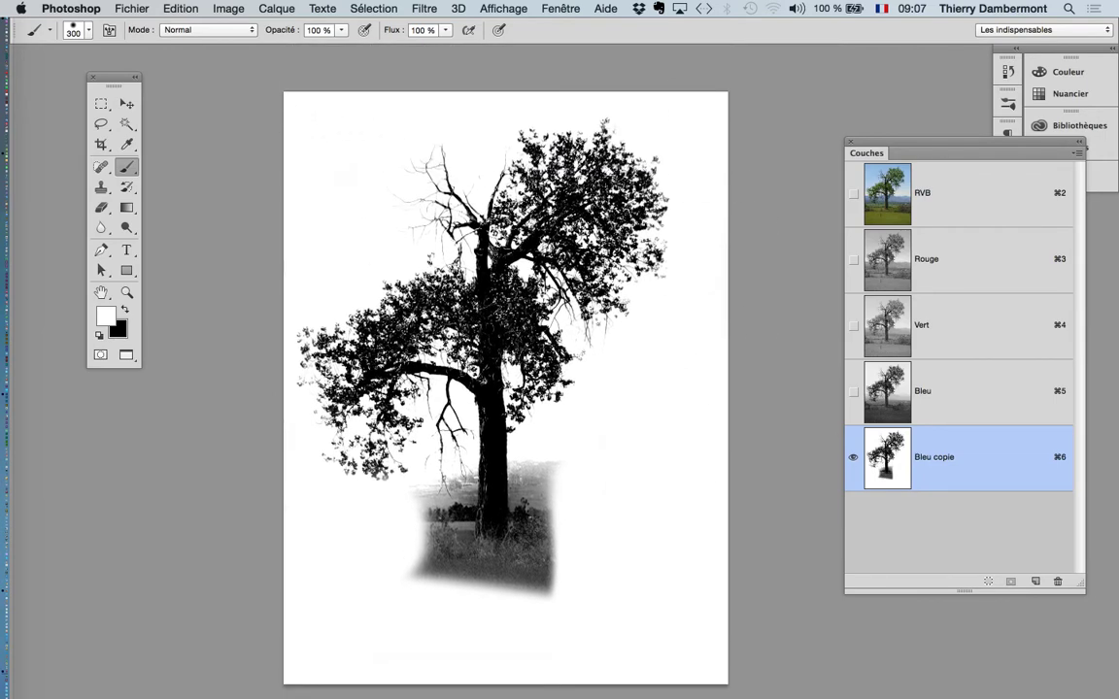
Shrink the brush to about 158 px and paint white along the trunk's left side.
{"action": "scroll", "coordinate": [518, 440], "scroll_direction": "up", "scroll_amount": 5}
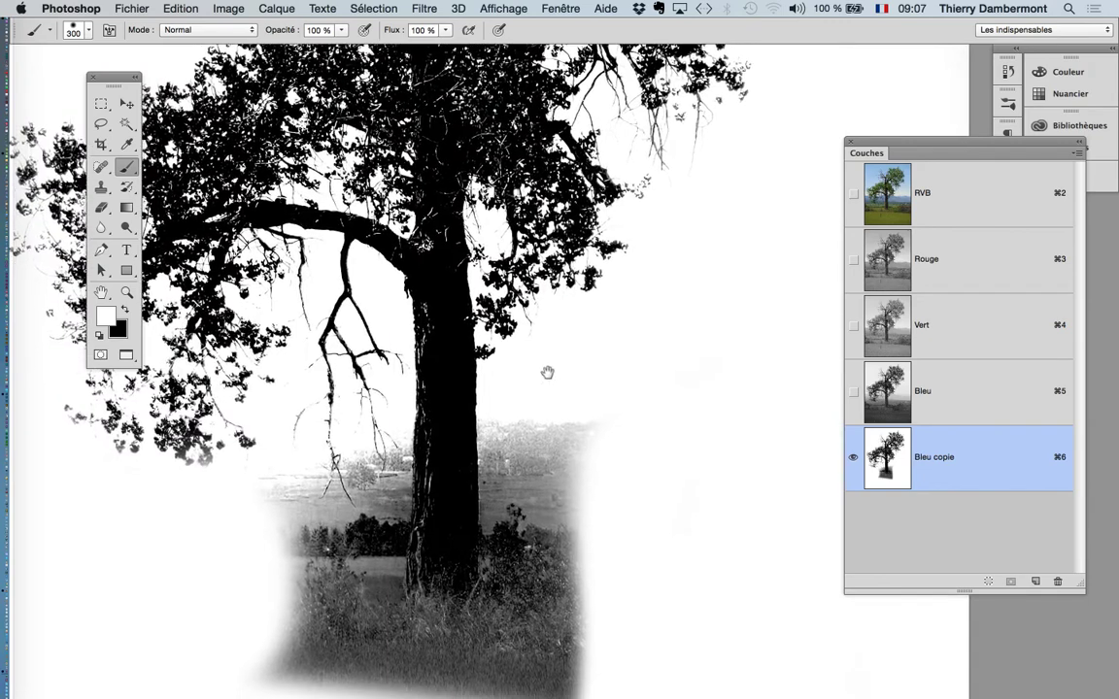
{"action": "scroll", "coordinate": [553, 370], "scroll_direction": "down", "scroll_amount": 1}
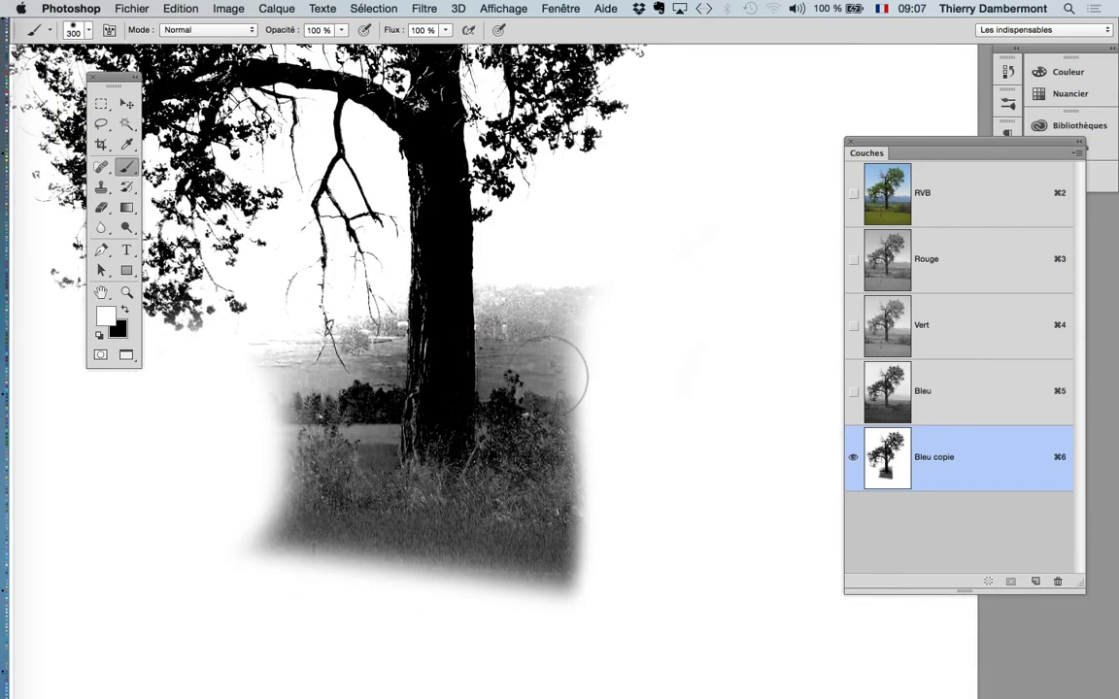
{"action": "mouse_move", "coordinate": [541, 380]}
{"action": "left_mouse_down"}
{"action": "mouse_move", "coordinate": [505, 517]}
{"action": "mouse_move", "coordinate": [503, 315]}
{"action": "mouse_move", "coordinate": [487, 280]}
{"action": "mouse_move", "coordinate": [496, 503]}
{"action": "left_mouse_up"}
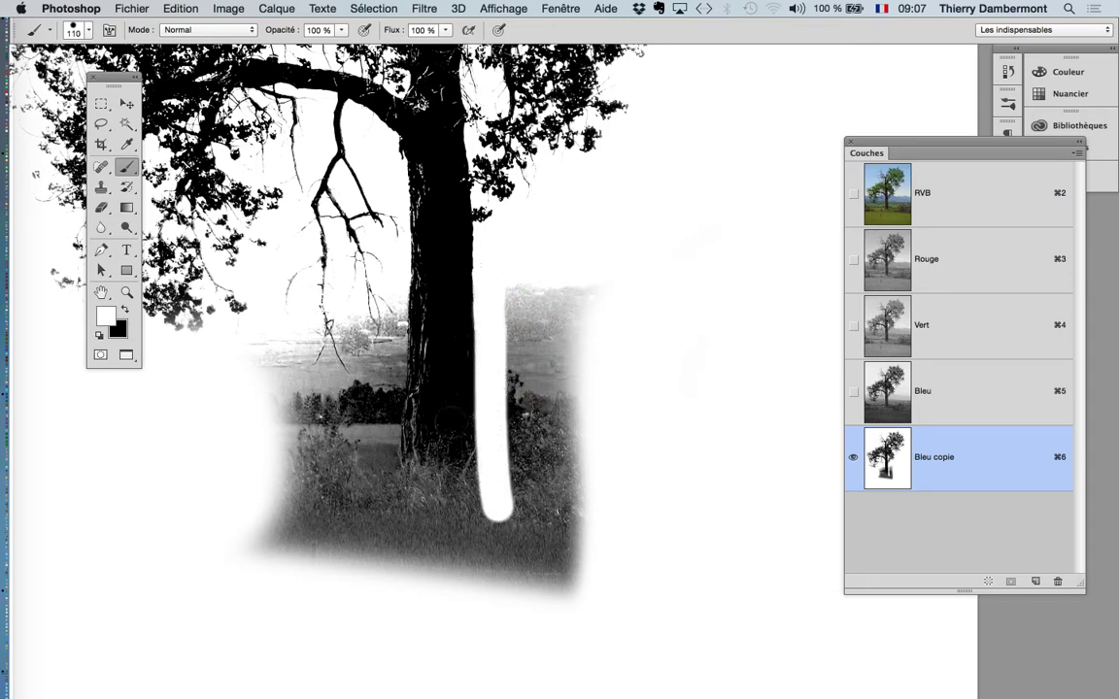
{"action": "mouse_move", "coordinate": [387, 308]}
{"action": "left_mouse_down"}
{"action": "mouse_move", "coordinate": [379, 491]}
{"action": "mouse_move", "coordinate": [367, 325]}
{"action": "left_mouse_up"}
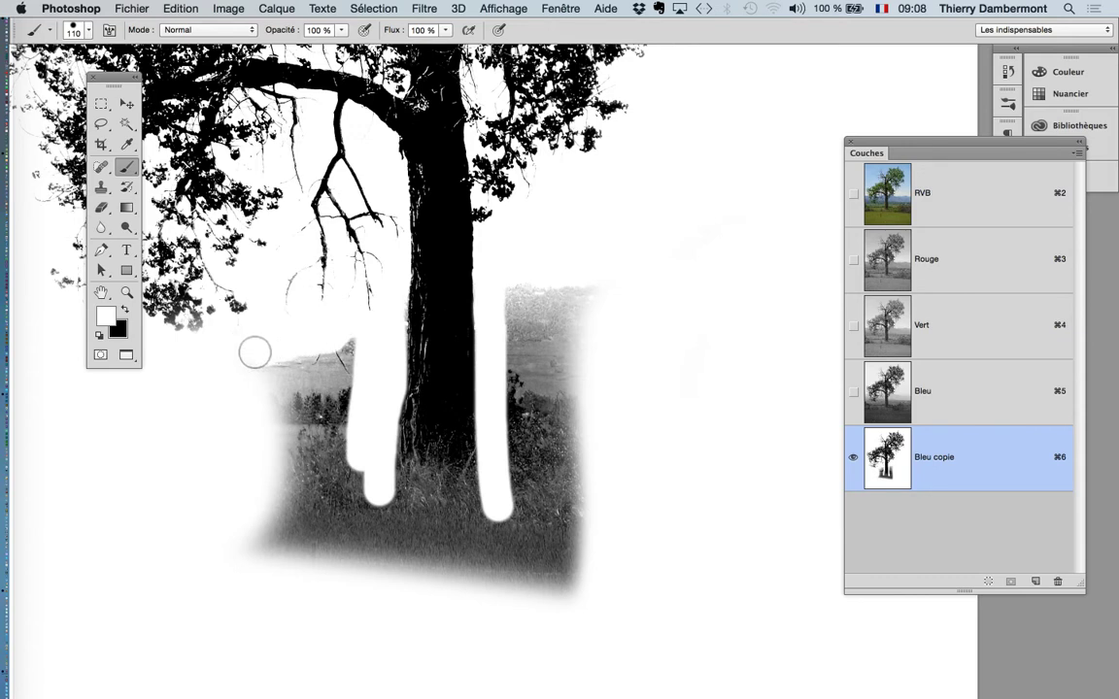
{"action": "mouse_move", "coordinate": [345, 369]}
{"action": "left_mouse_down"}
{"action": "mouse_move", "coordinate": [383, 387]}
{"action": "mouse_move", "coordinate": [360, 366]}
{"action": "left_mouse_up"}
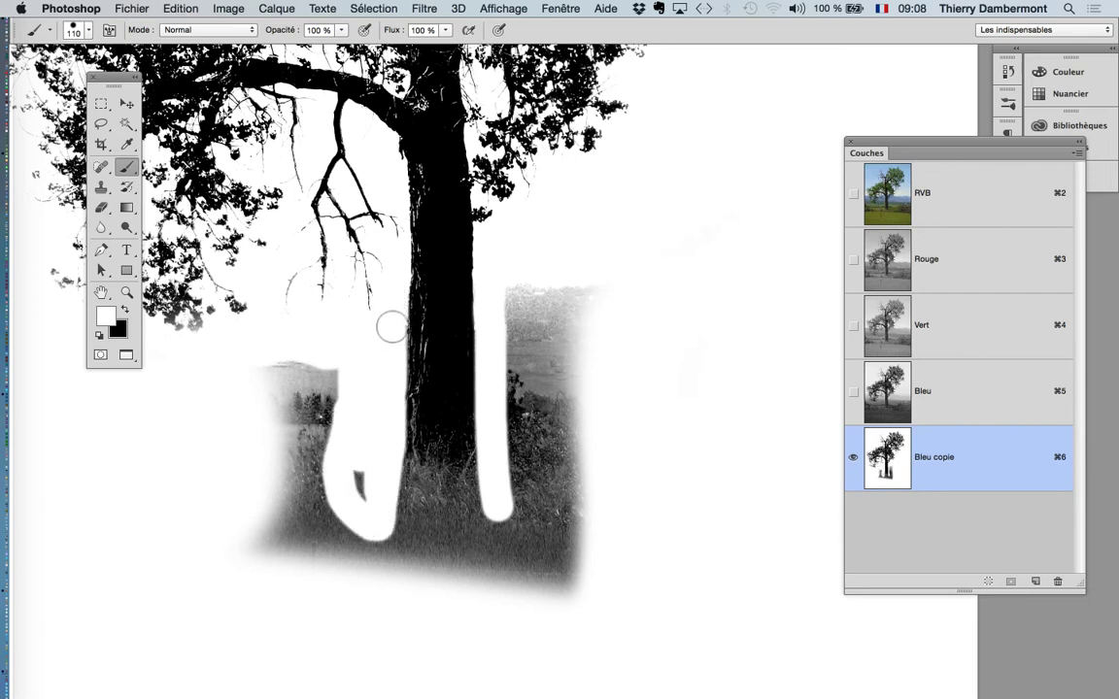
Paint out the grey patch right of the trunk and the grass along the bottom.
{"action": "mouse_move", "coordinate": [519, 309]}
{"action": "left_mouse_down"}
{"action": "mouse_move", "coordinate": [511, 524]}
{"action": "mouse_move", "coordinate": [554, 294]}
{"action": "mouse_move", "coordinate": [535, 297]}
{"action": "mouse_move", "coordinate": [622, 337]}
{"action": "left_mouse_up"}
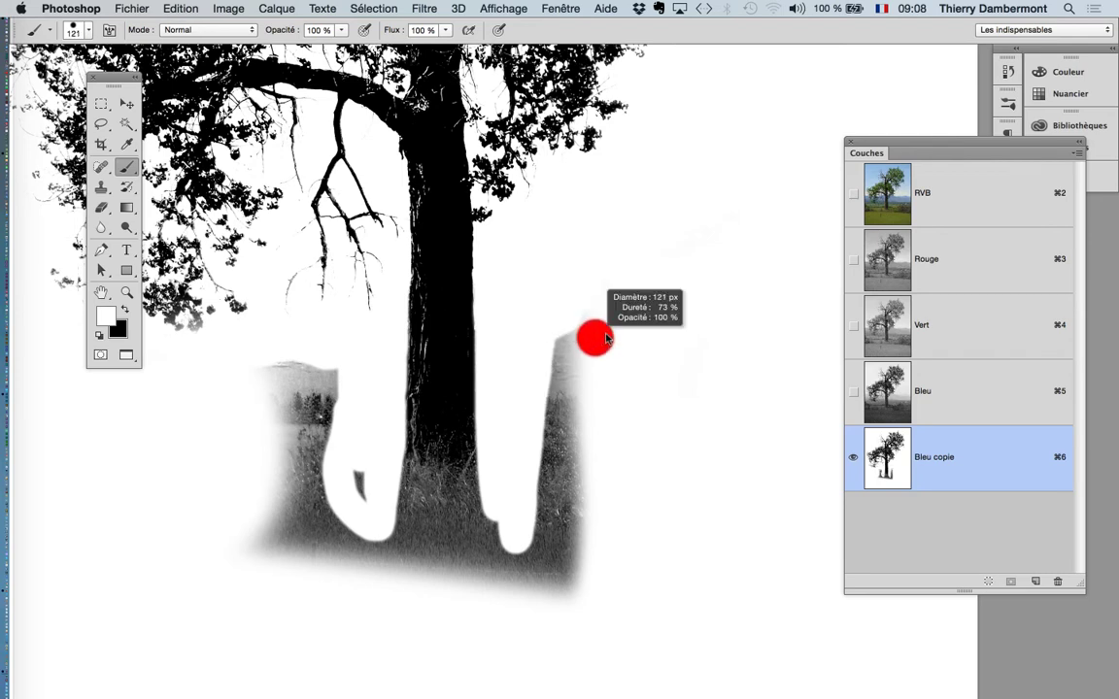
{"action": "mouse_move", "coordinate": [515, 291]}
{"action": "left_mouse_down"}
{"action": "mouse_move", "coordinate": [569, 322]}
{"action": "mouse_move", "coordinate": [534, 578]}
{"action": "left_mouse_up"}
{"action": "mouse_move", "coordinate": [383, 535]}
{"action": "left_mouse_down"}
{"action": "mouse_move", "coordinate": [527, 544]}
{"action": "mouse_move", "coordinate": [507, 526]}
{"action": "mouse_move", "coordinate": [552, 402]}
{"action": "mouse_move", "coordinate": [549, 600]}
{"action": "mouse_move", "coordinate": [580, 544]}
{"action": "mouse_move", "coordinate": [394, 572]}
{"action": "mouse_move", "coordinate": [255, 548]}
{"action": "mouse_move", "coordinate": [332, 375]}
{"action": "mouse_move", "coordinate": [265, 392]}
{"action": "mouse_move", "coordinate": [242, 476]}
{"action": "left_mouse_up"}
{"action": "mouse_move", "coordinate": [255, 607]}
{"action": "left_mouse_down"}
{"action": "mouse_move", "coordinate": [342, 397]}
{"action": "mouse_move", "coordinate": [290, 534]}
{"action": "mouse_move", "coordinate": [585, 607]}
{"action": "left_mouse_up"}
{"action": "scroll", "coordinate": [615, 547], "scroll_direction": "down", "scroll_amount": 1}
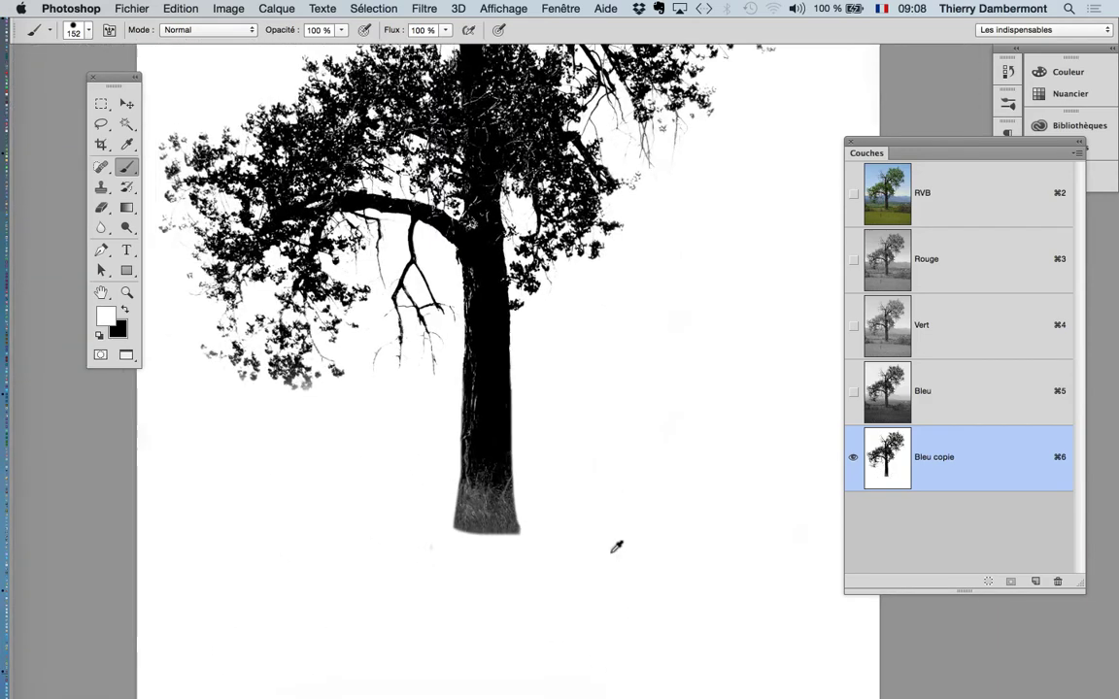
{"action": "scroll", "coordinate": [419, 586], "scroll_direction": "down", "scroll_amount": 1}
{"action": "scroll", "coordinate": [419, 589], "scroll_direction": "down", "scroll_amount": 1}
{"action": "scroll", "coordinate": [420, 589], "scroll_direction": "down", "scroll_amount": 1}
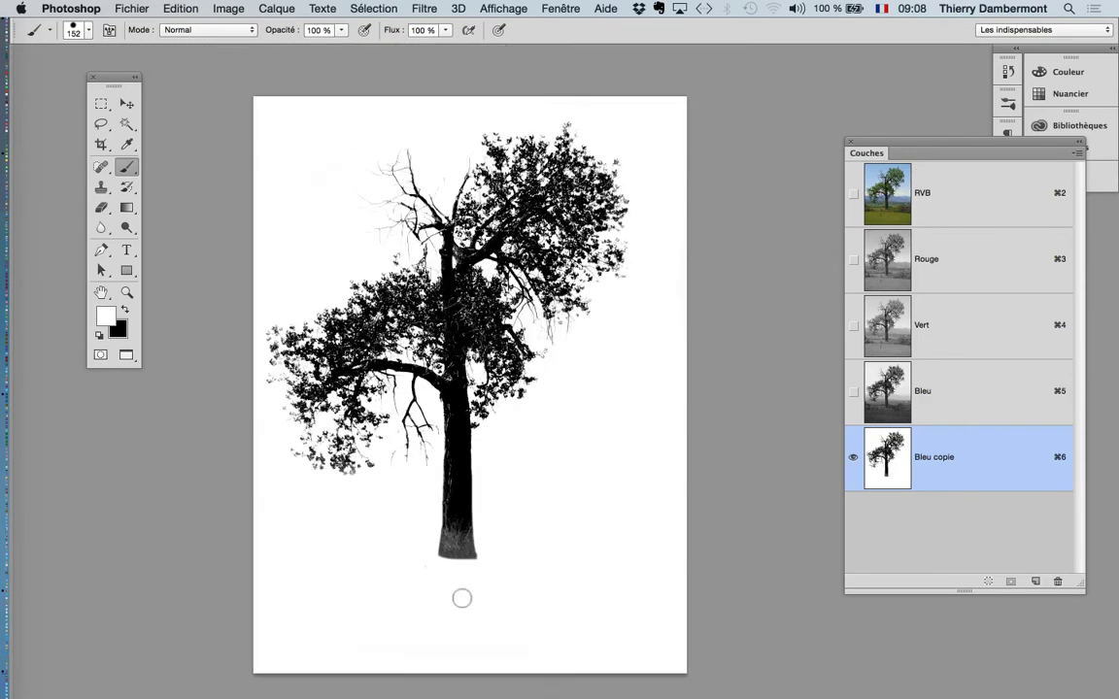
{"action": "left_click_drag", "start_coordinate": [572, 493], "coordinate": [567, 473]}
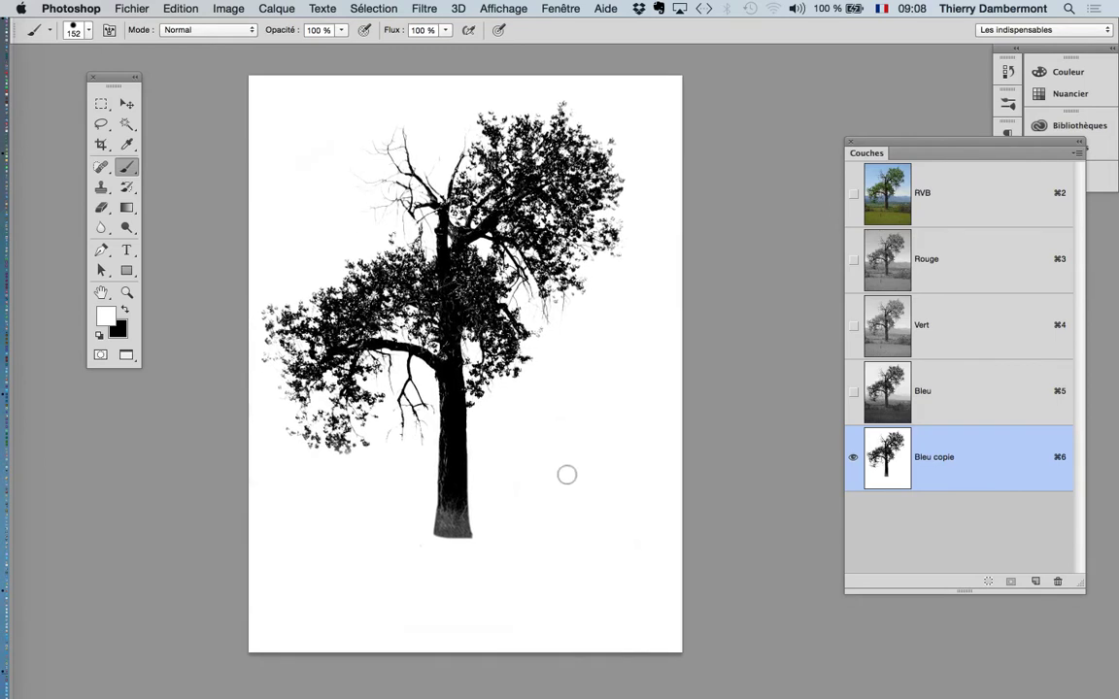